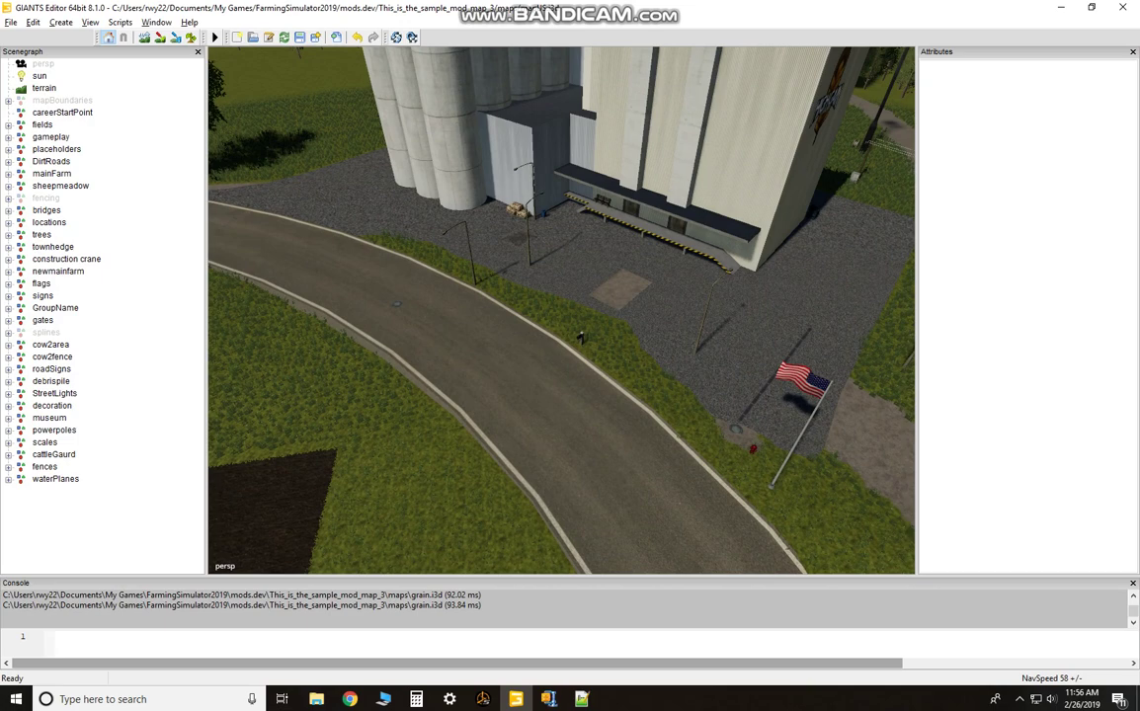
Import the Selling Station Prefab from the prefab library into the map and close the library
left_click(158, 21)
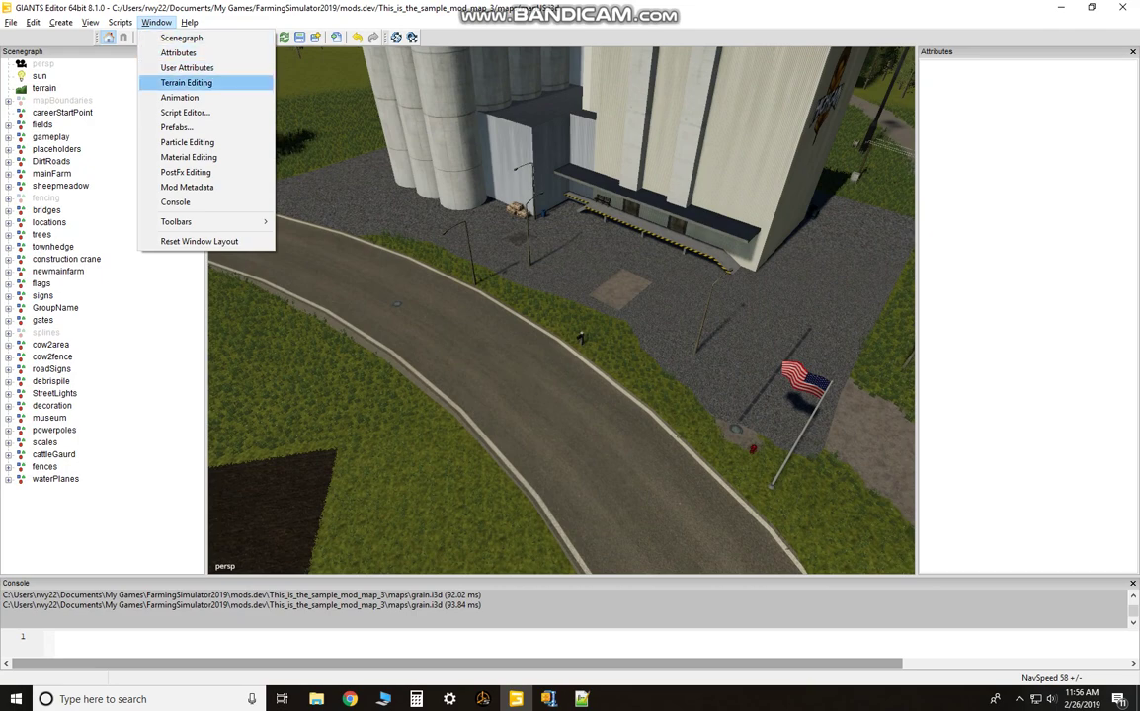
left_click(178, 128)
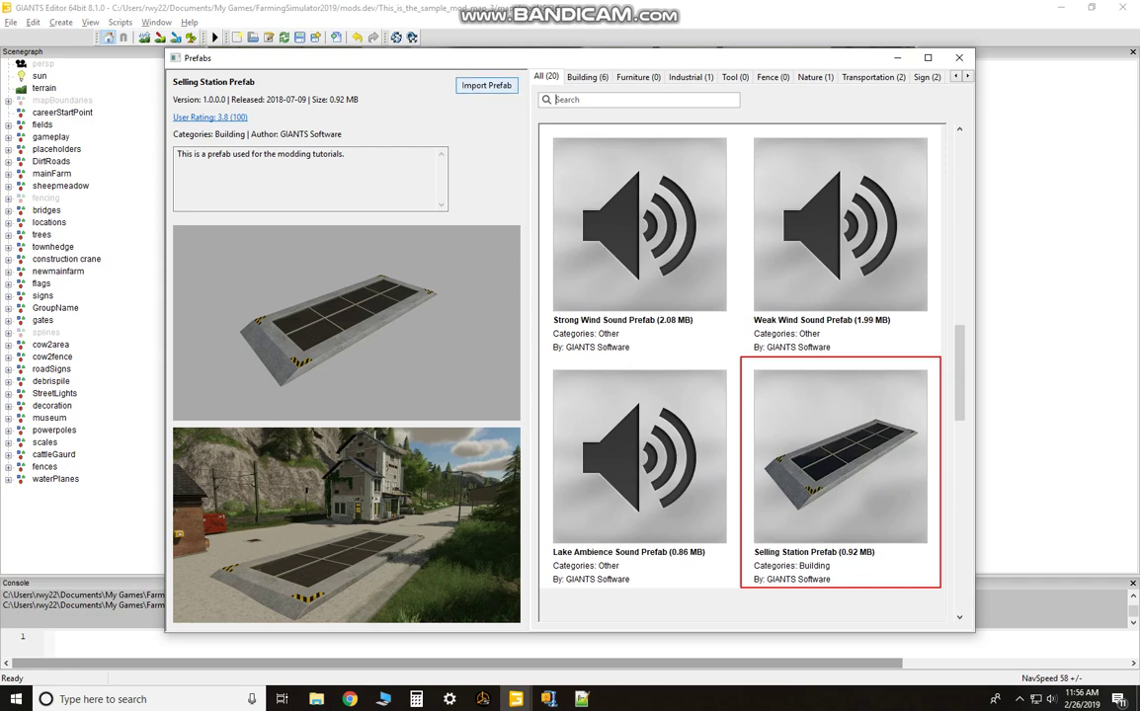
left_click(487, 86)
left_click(486, 85)
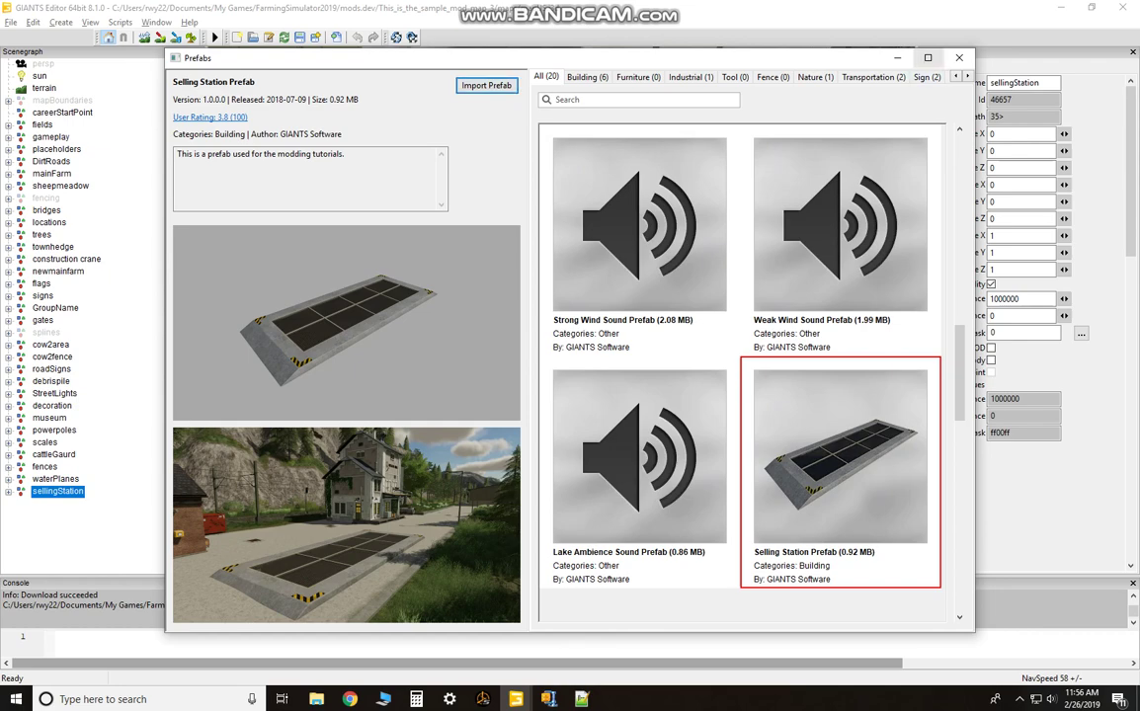
left_click(959, 58)
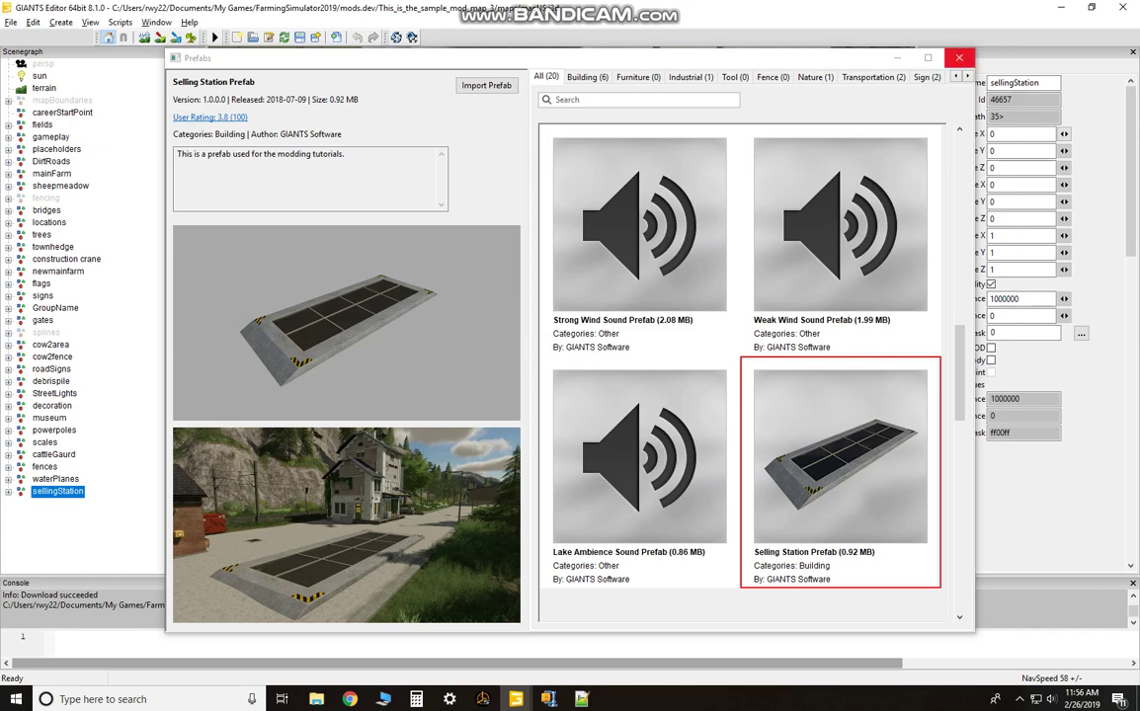
left_click(958, 57)
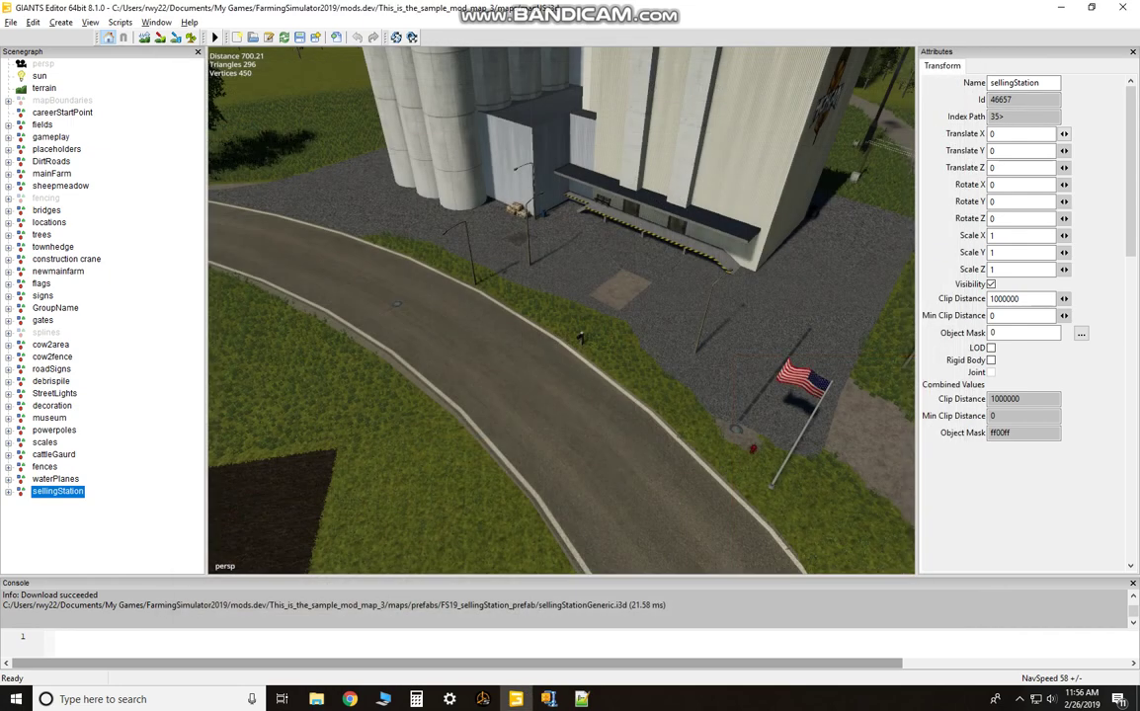
Place the selling station interactively on the gravel lot over the bare patch in front of the loading dock
left_click_drag(561, 310, 660, 310, "alt")
middle_click_drag(561, 310, 561, 382, "alt")
scroll(561, 311, "up", 3)
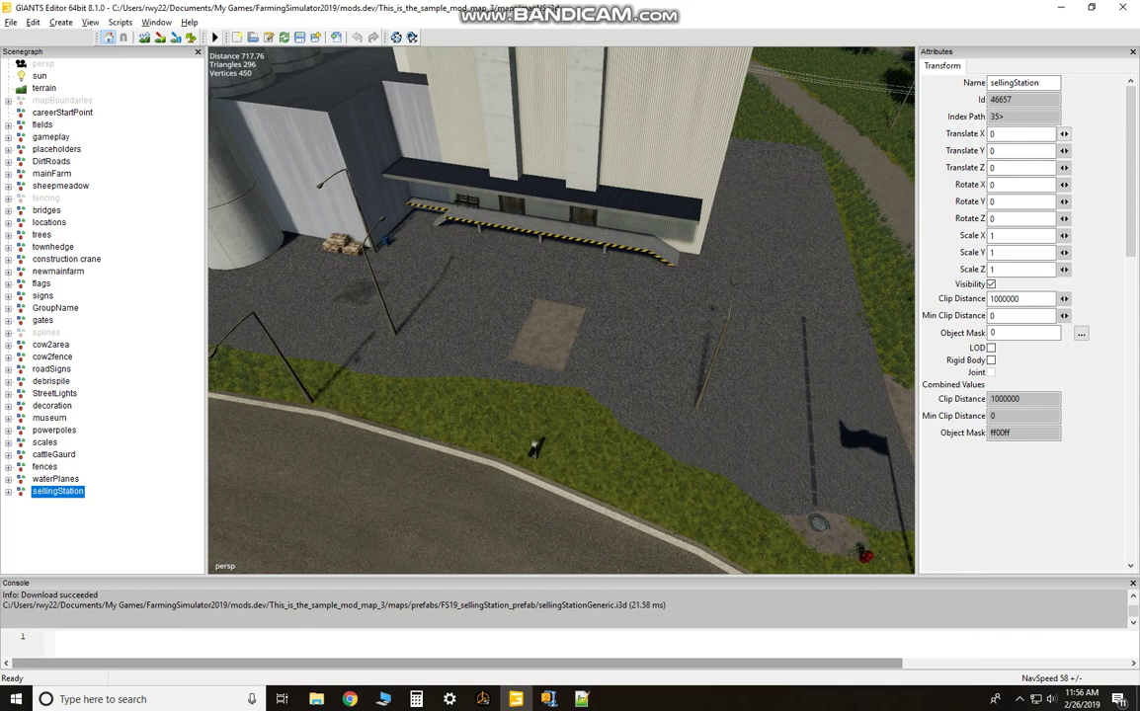
key("ctrl+b")
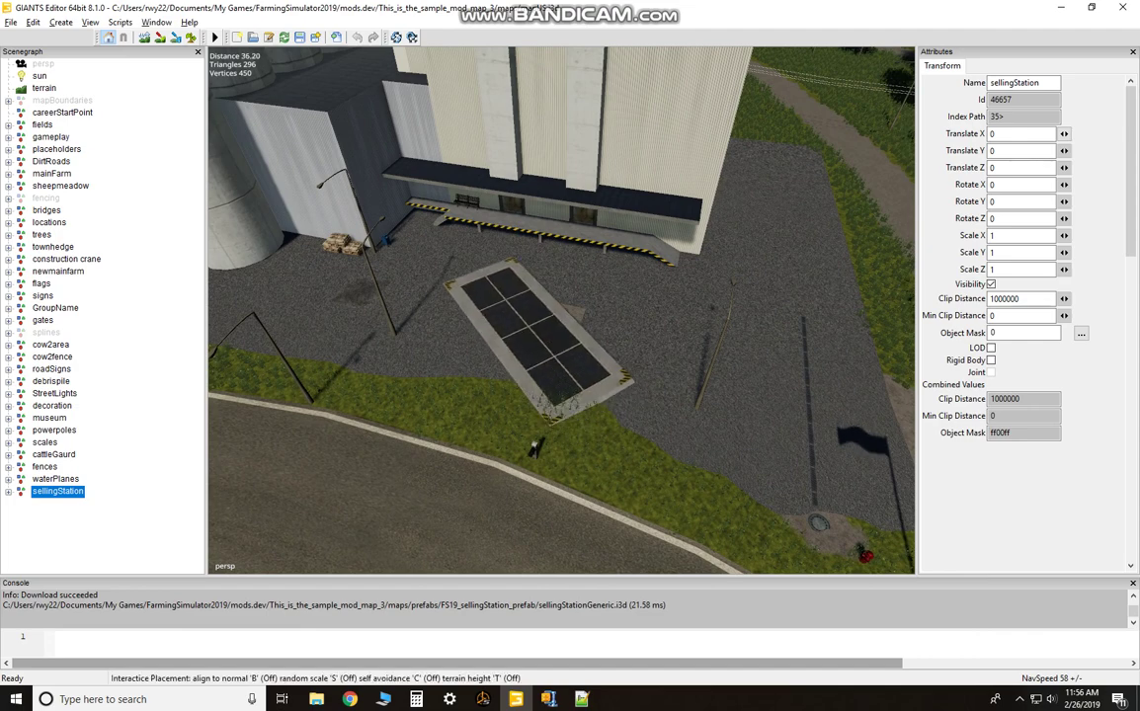
left_click(542, 314)
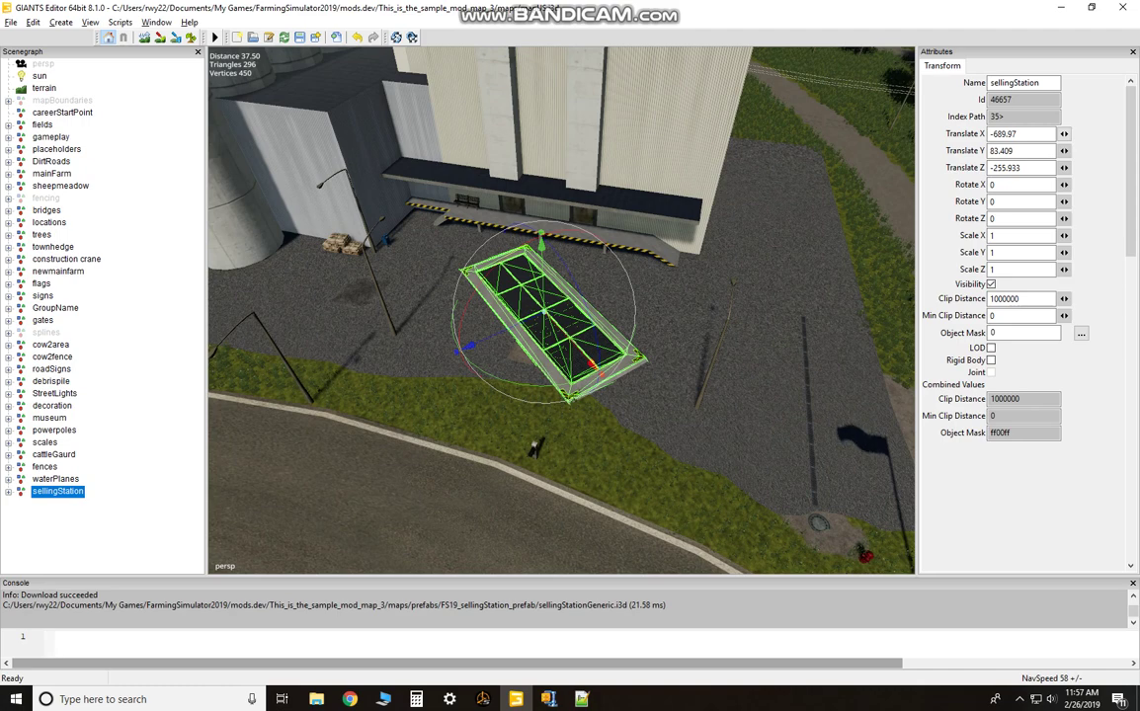
Rotate the selling station about 40.262 degrees around Y and shift it to about X -688.854, Z -254.614
left_click_drag(513, 383, 585, 378)
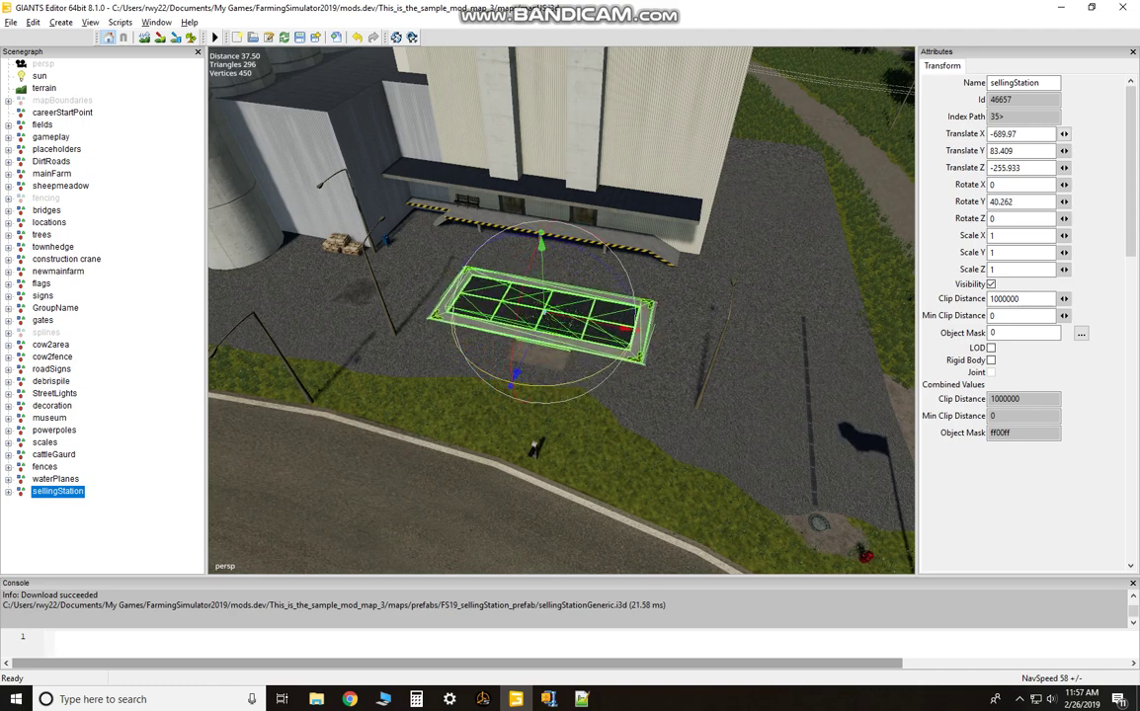
left_click_drag(516, 376, 632, 386)
scroll(561, 310, "up", 5)
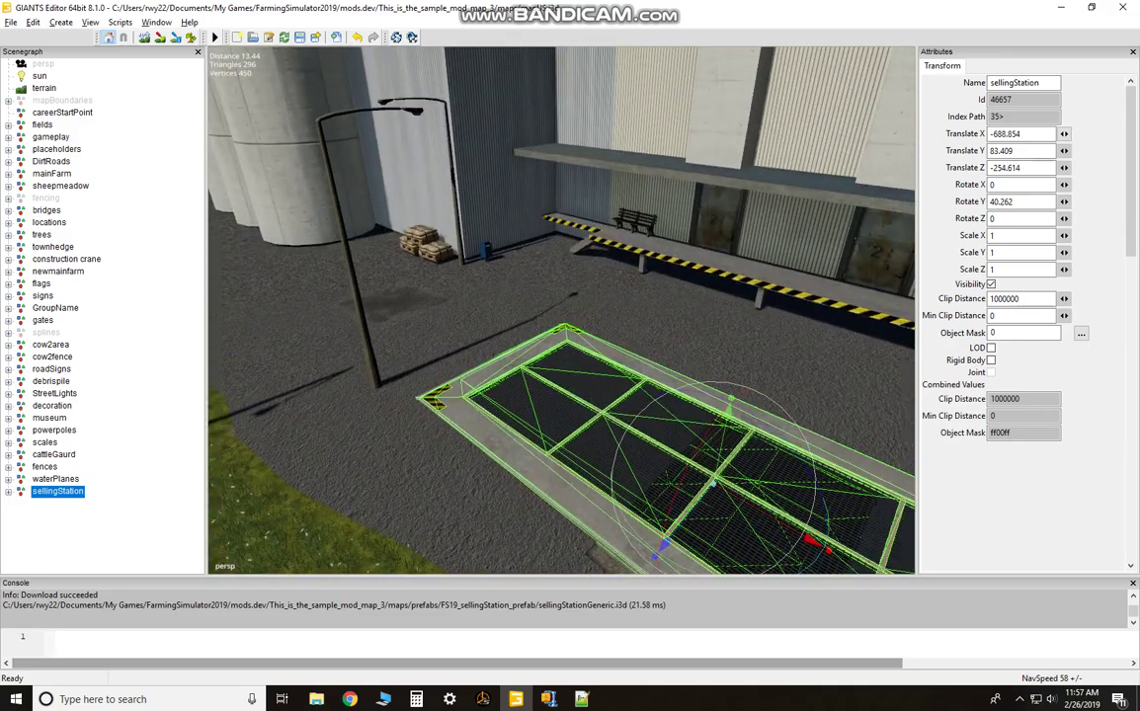
middle_click_drag(632, 386, 383, 138, "alt")
scroll(561, 310, "up", 3)
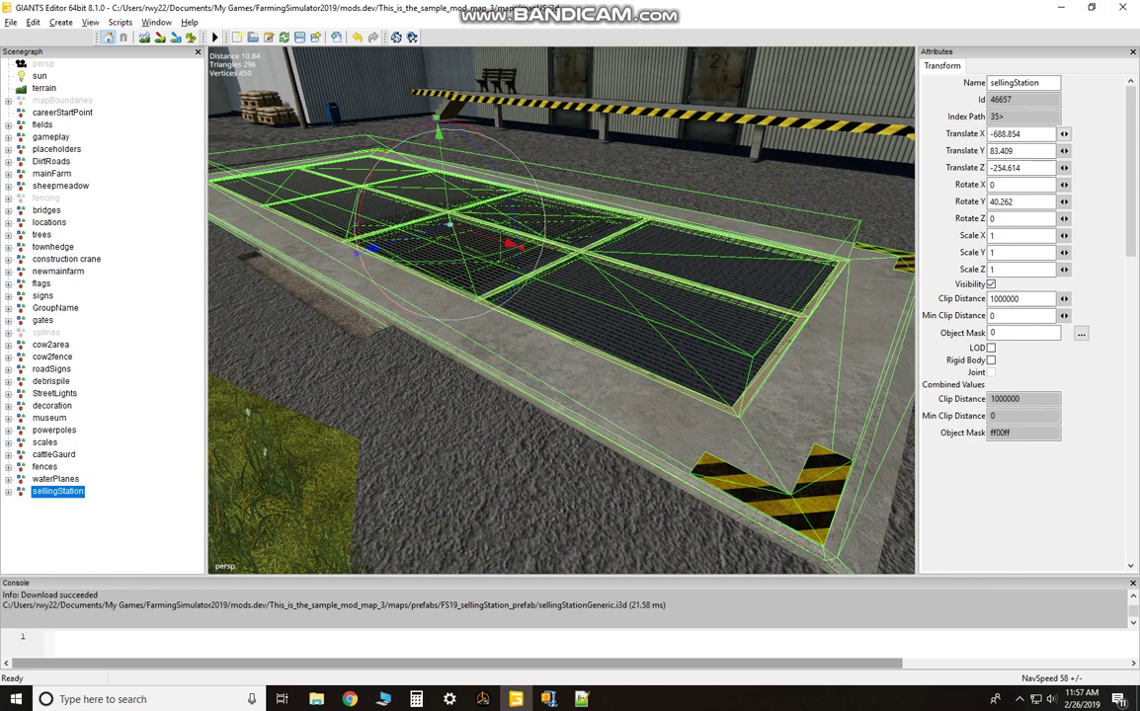
Open defaultItems.xml from the This_is_the_sample_mod_map_3 folder in Notepad++ and locate the sellingStationGrainSilo item's position
mouse_move(316, 699)
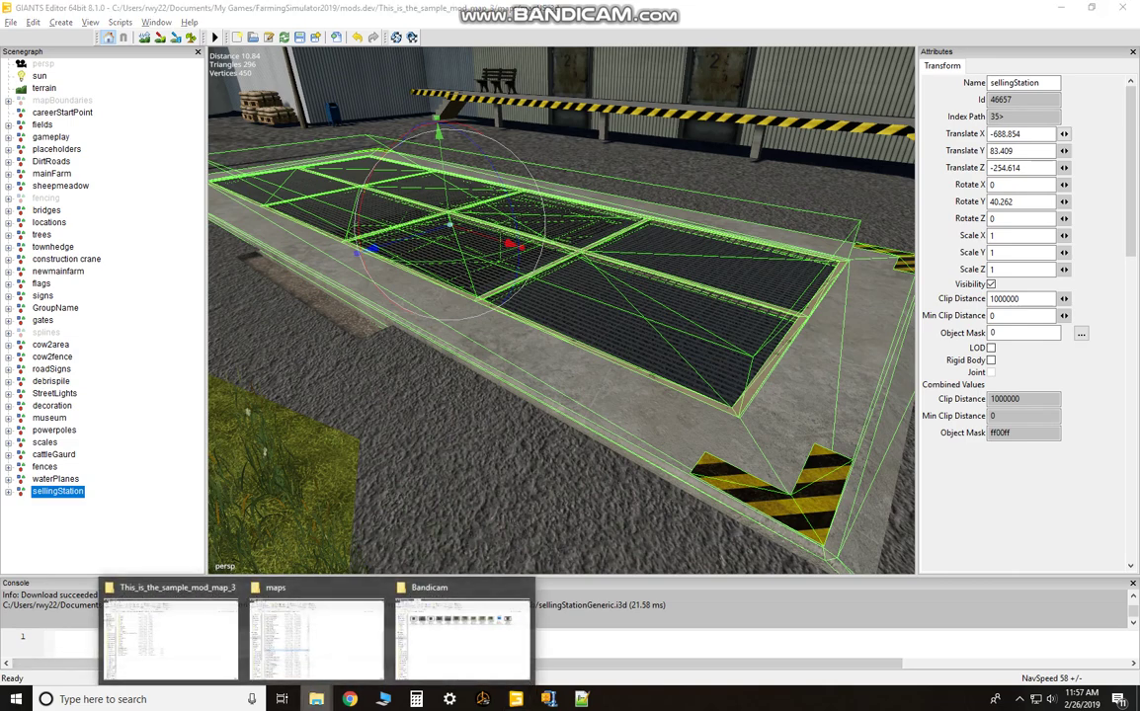
left_click(170, 637)
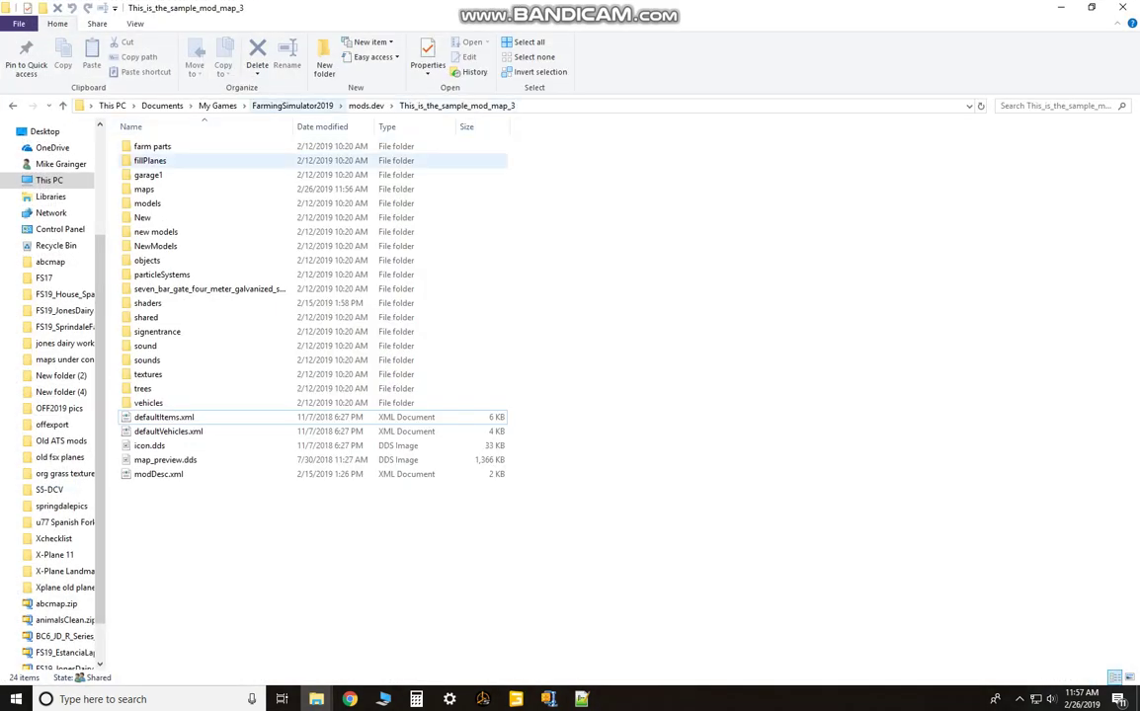
left_click(164, 416)
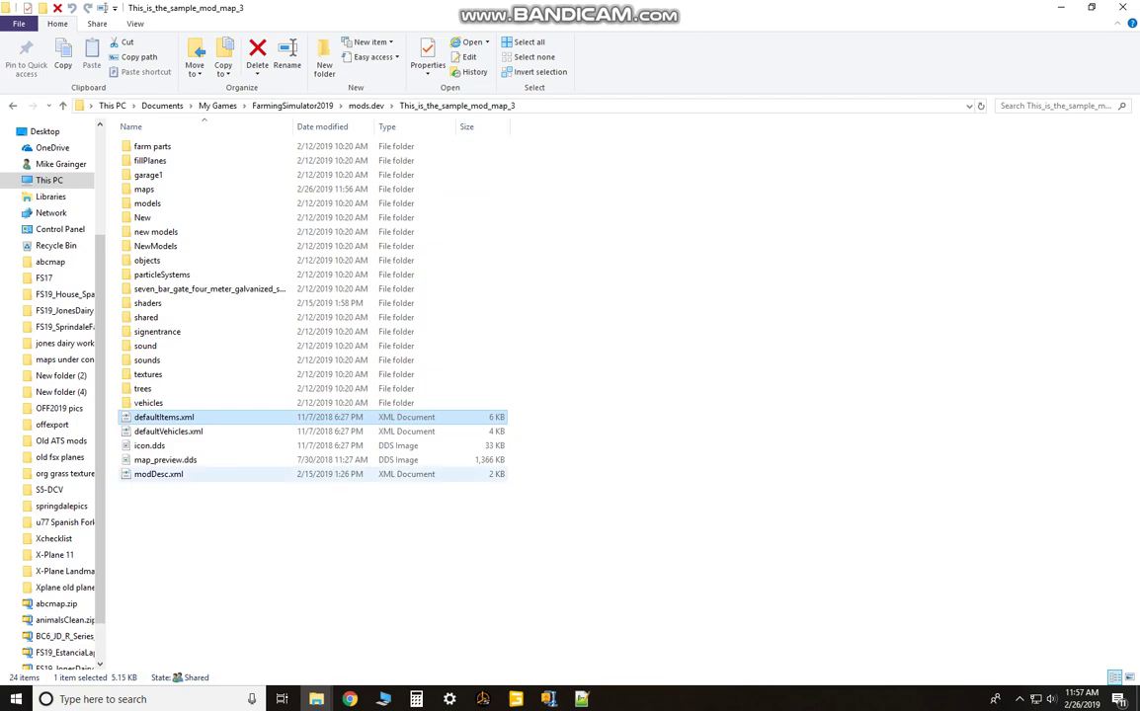
right_click(164, 419)
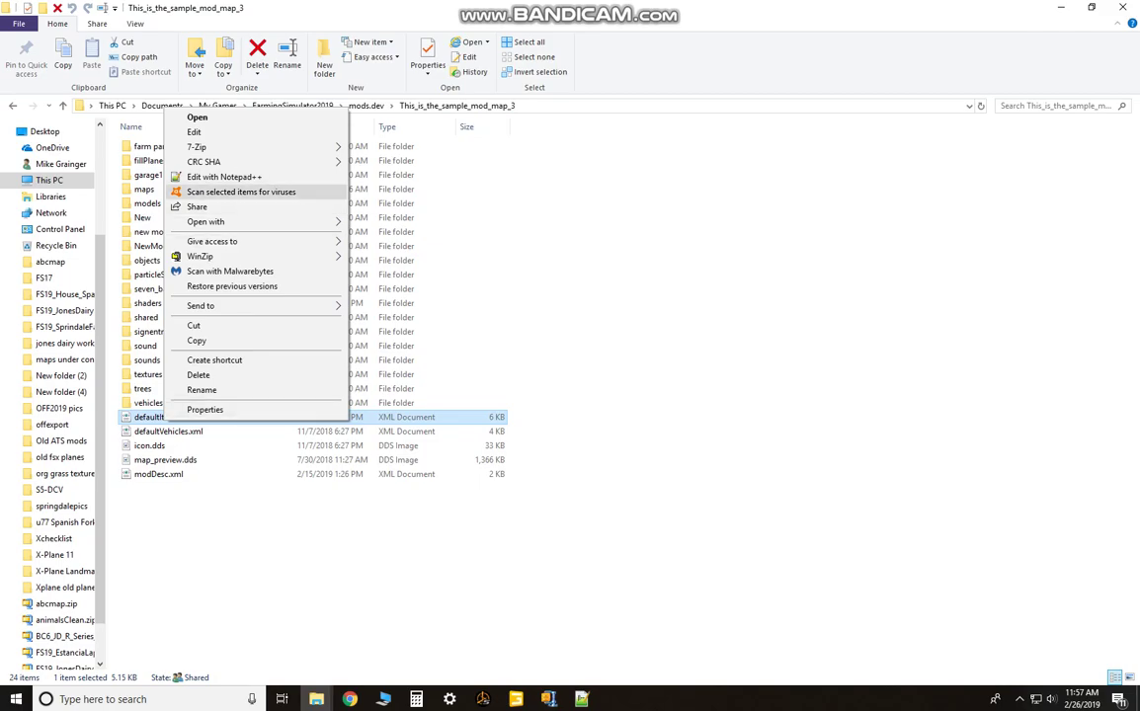
left_click(225, 177)
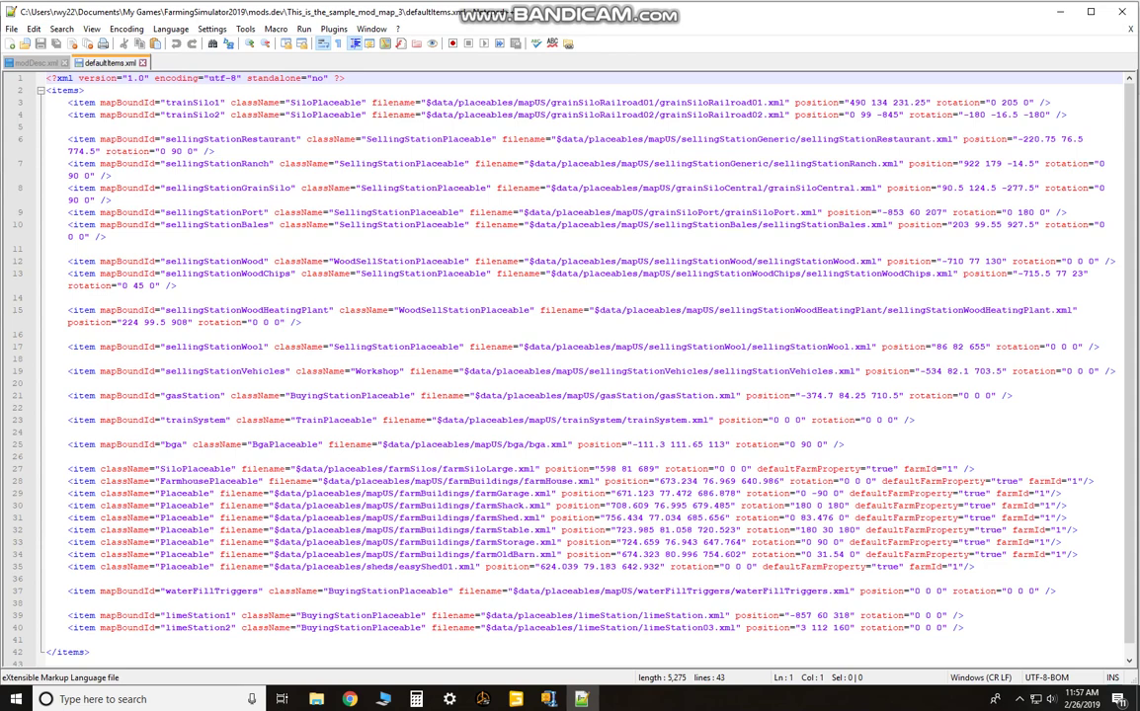
left_click(410, 188)
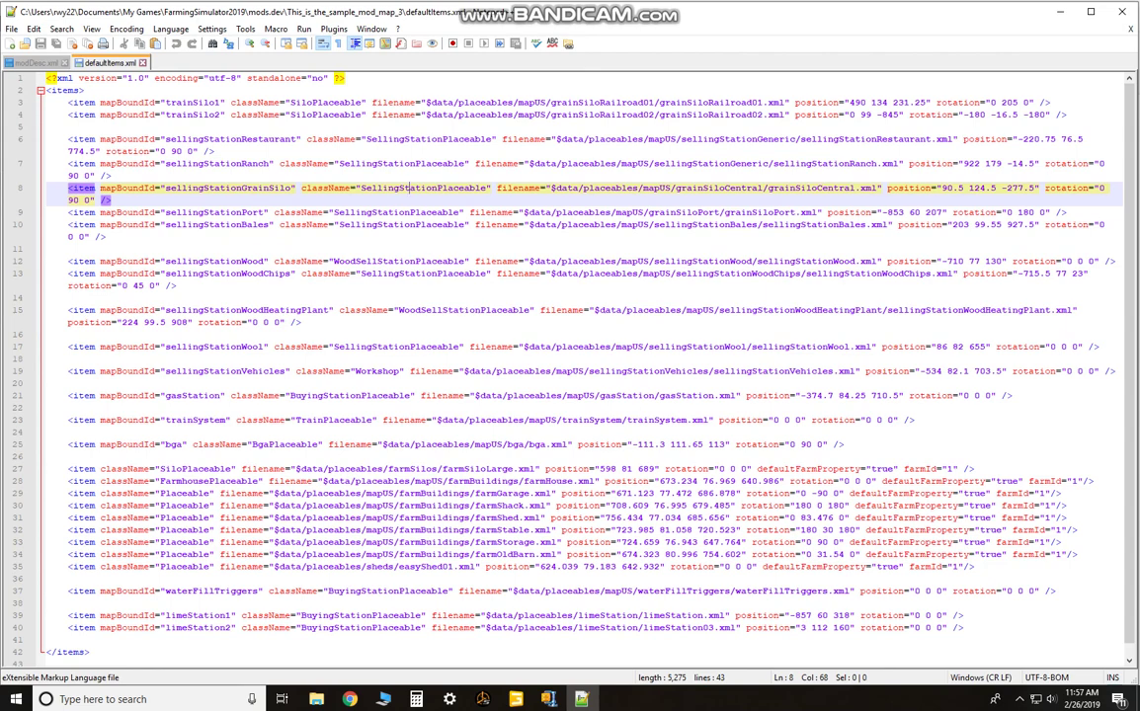
left_click(351, 225)
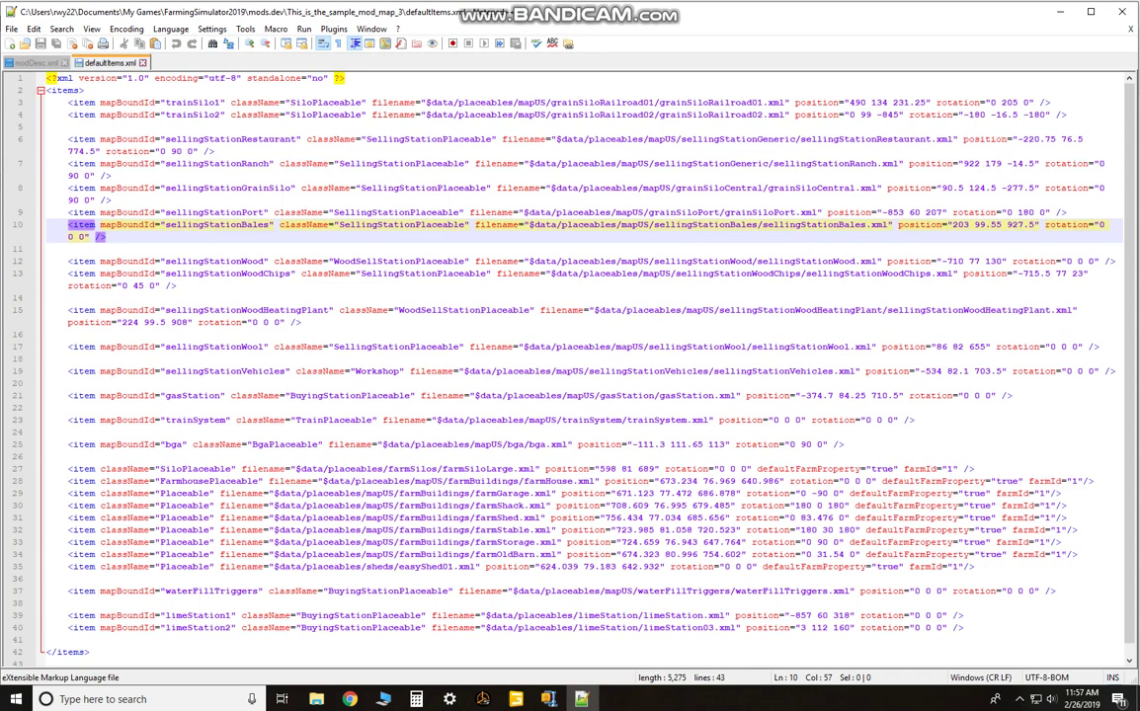
left_click(241, 188)
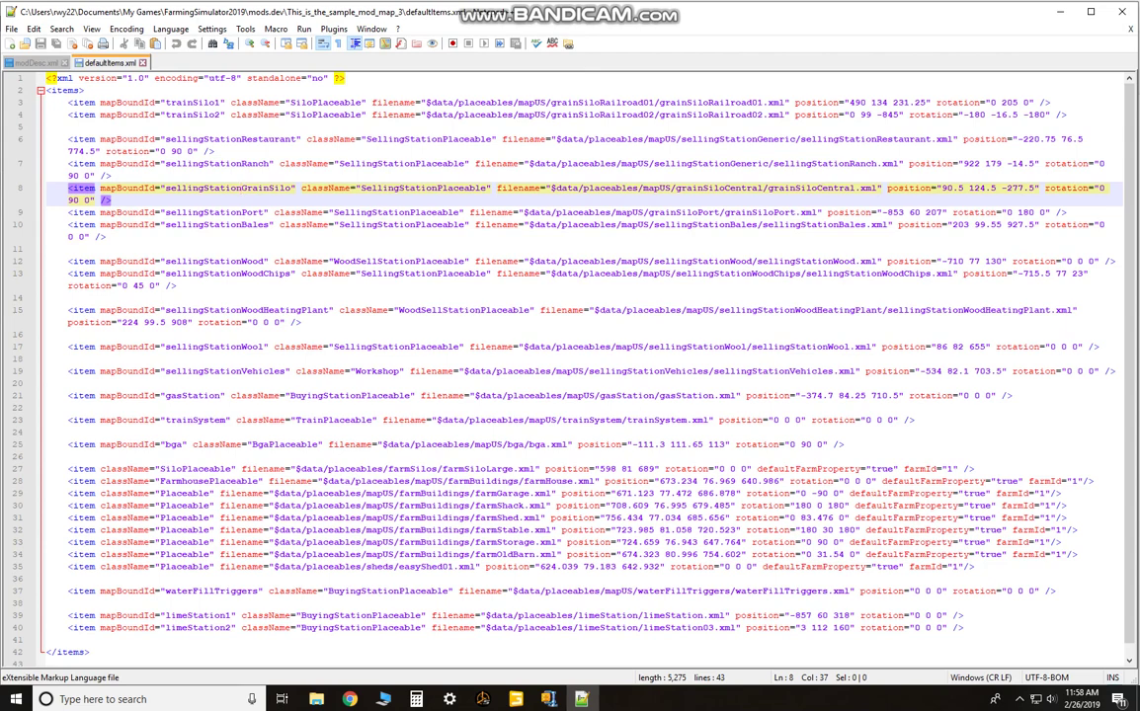
left_click(342, 188)
left_click(902, 188)
Copy the selling station's Translate X from GIANTS Editor into the sellingStationGrainSilo position as its X value, -688.854
left_click_drag(941, 187, 958, 188)
key("alt+Tab")
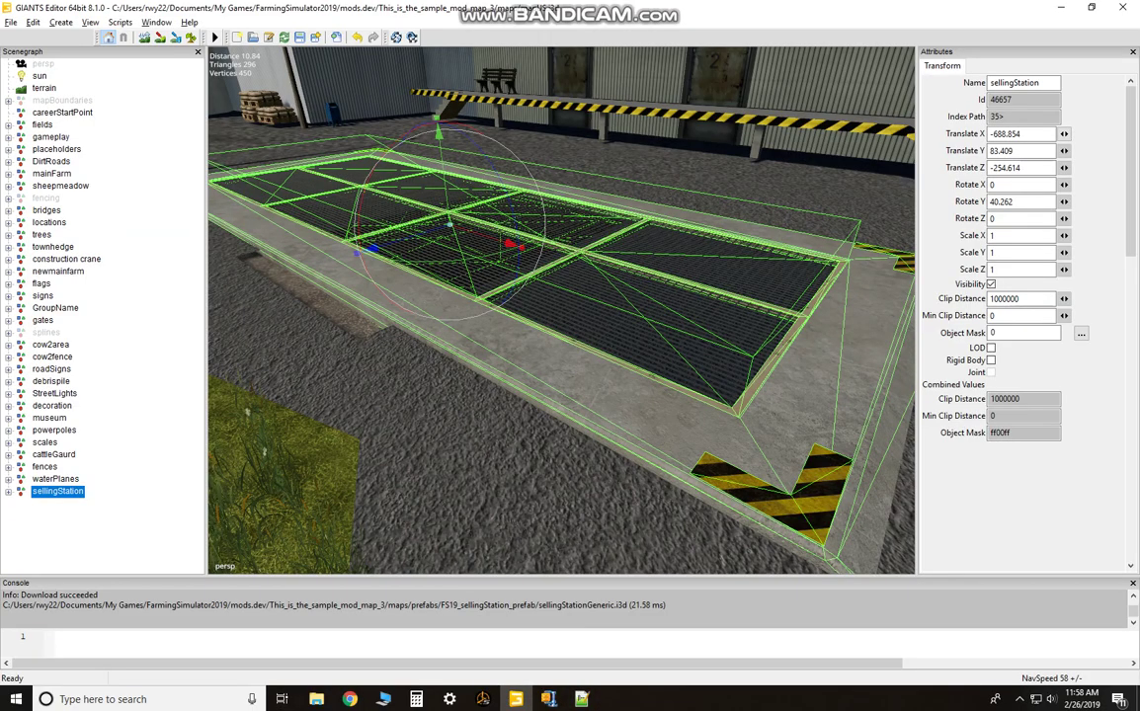
left_click_drag(1023, 134, 989, 135)
key("ctrl+c")
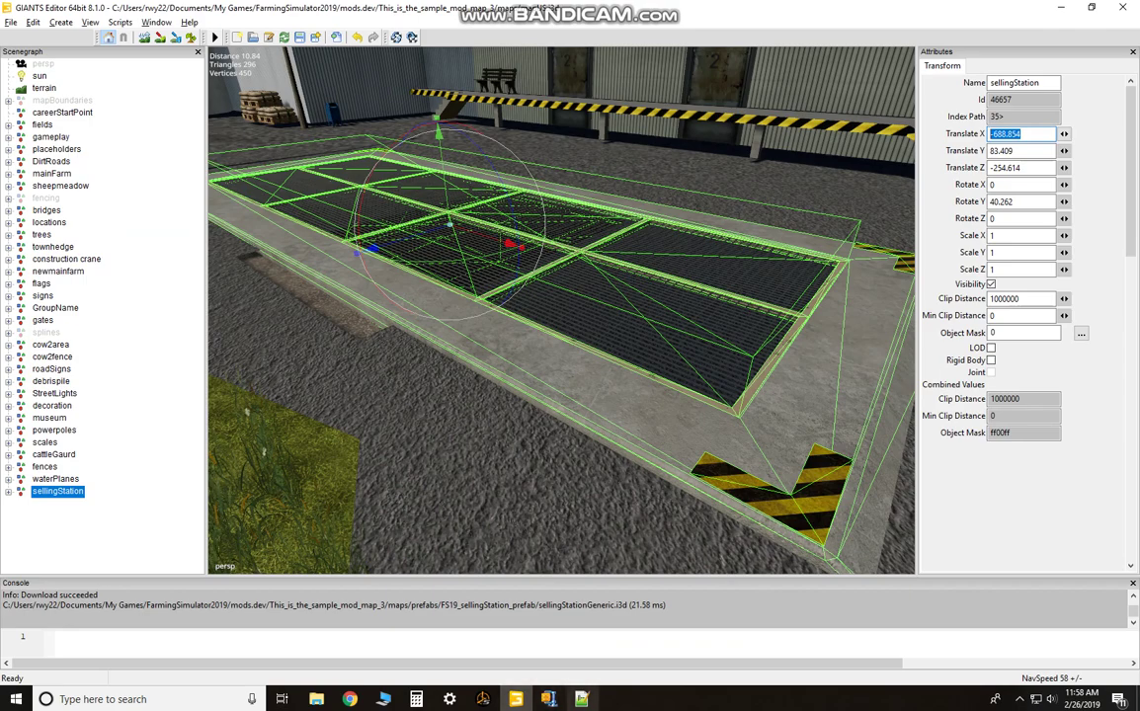
left_click(581, 700)
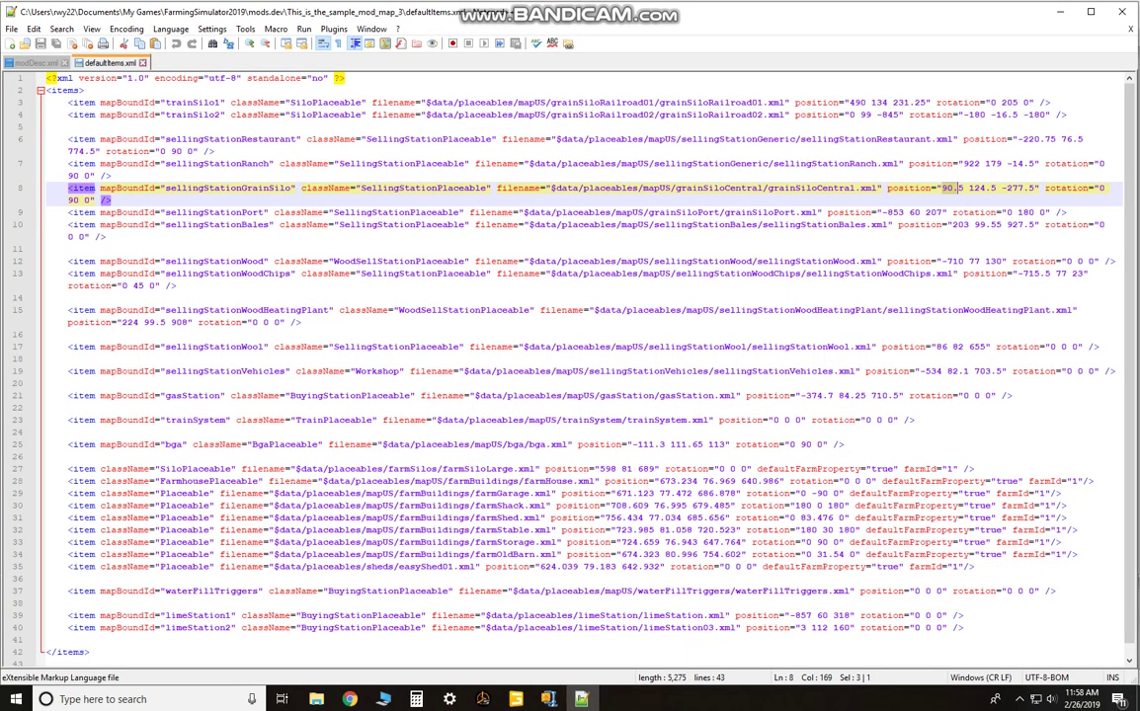
key("shift+Right")
key("ctrl+v")
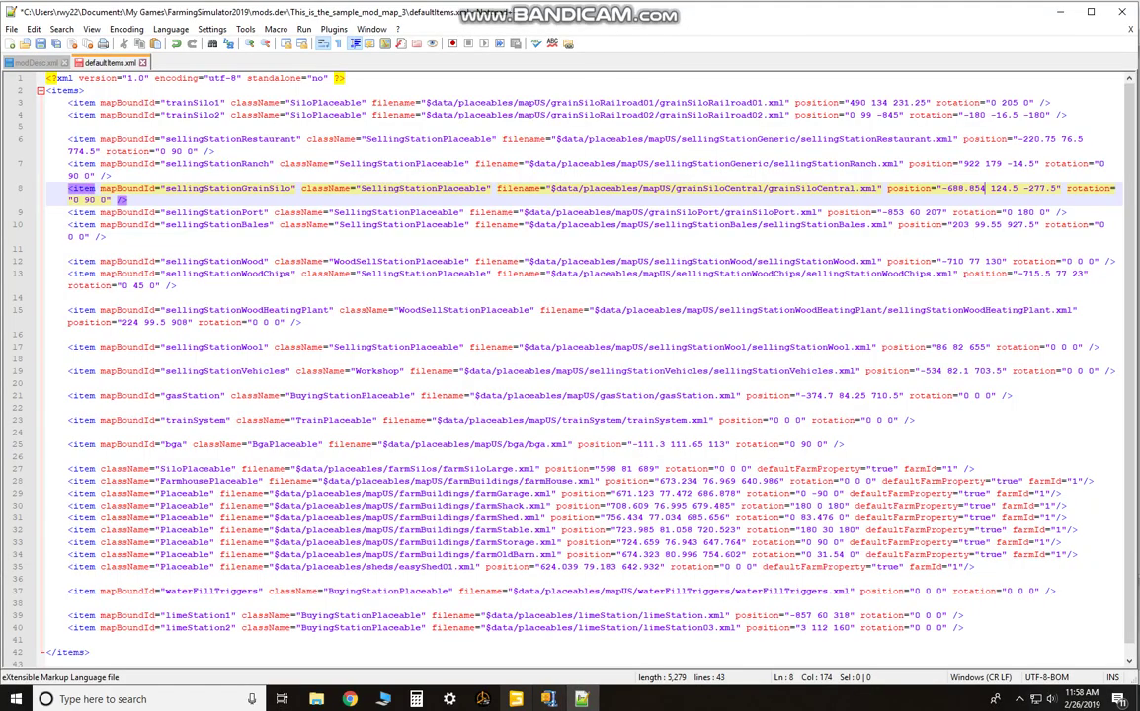
Copy the selling station's Translate Y from GIANTS Editor into the sellingStationGrainSilo position as its Y value, 83.409
key("alt+Tab")
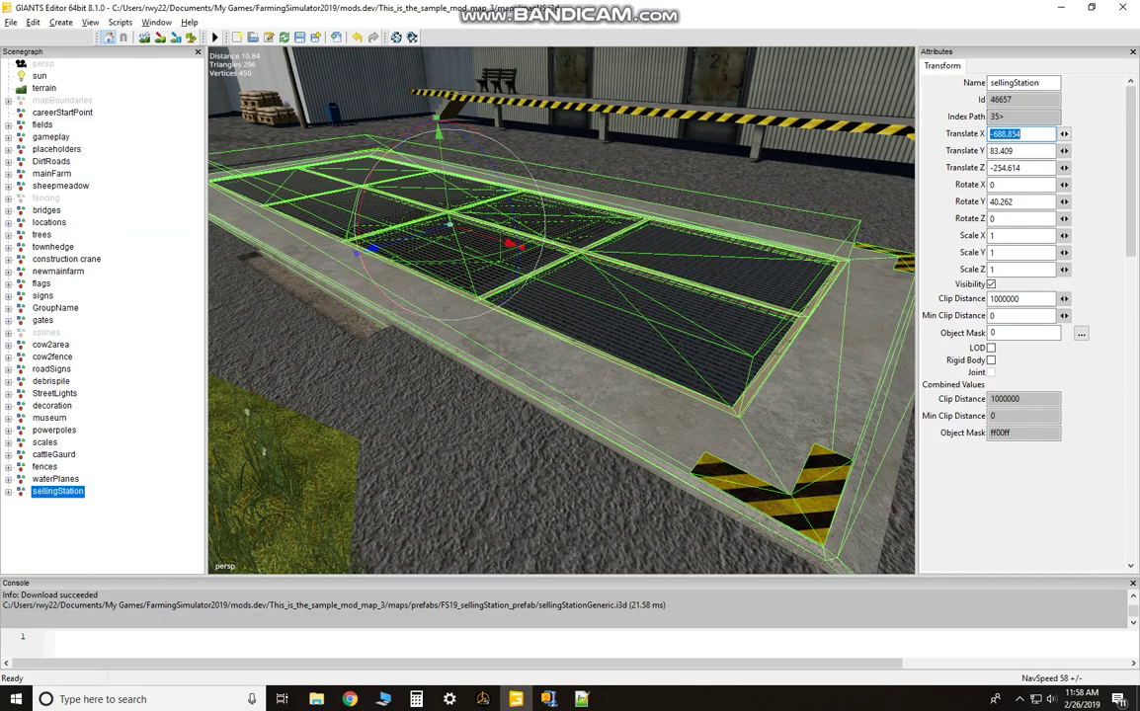
key("Tab")
key("ctrl+c")
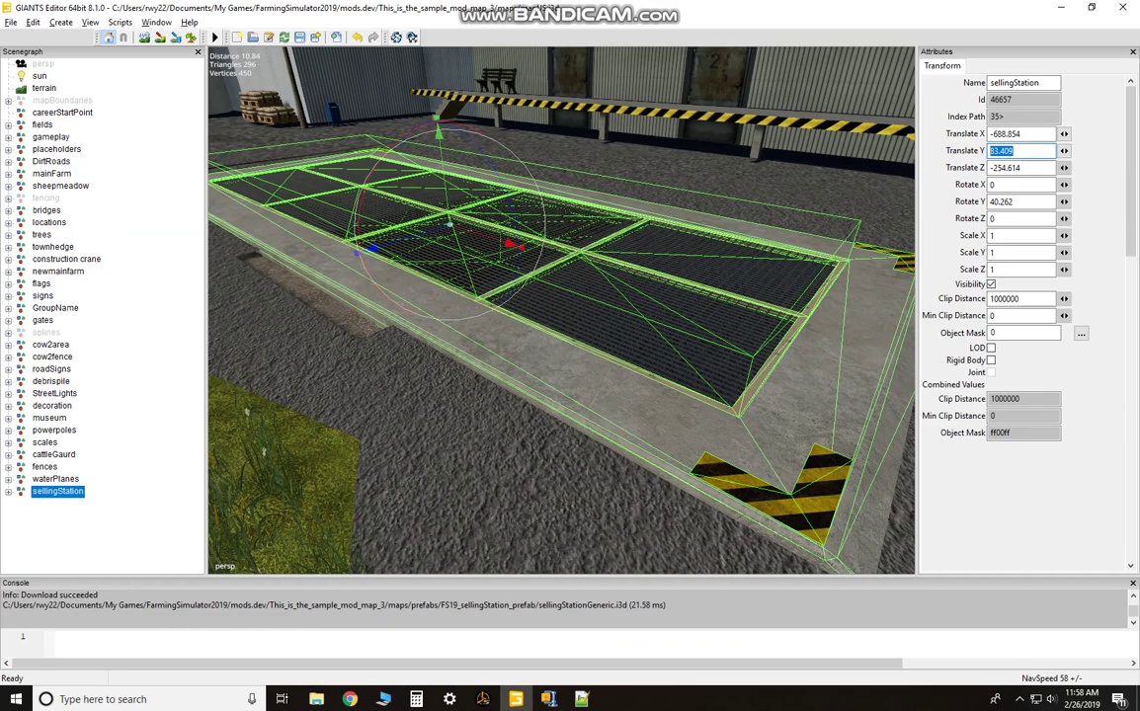
key("alt+Tab")
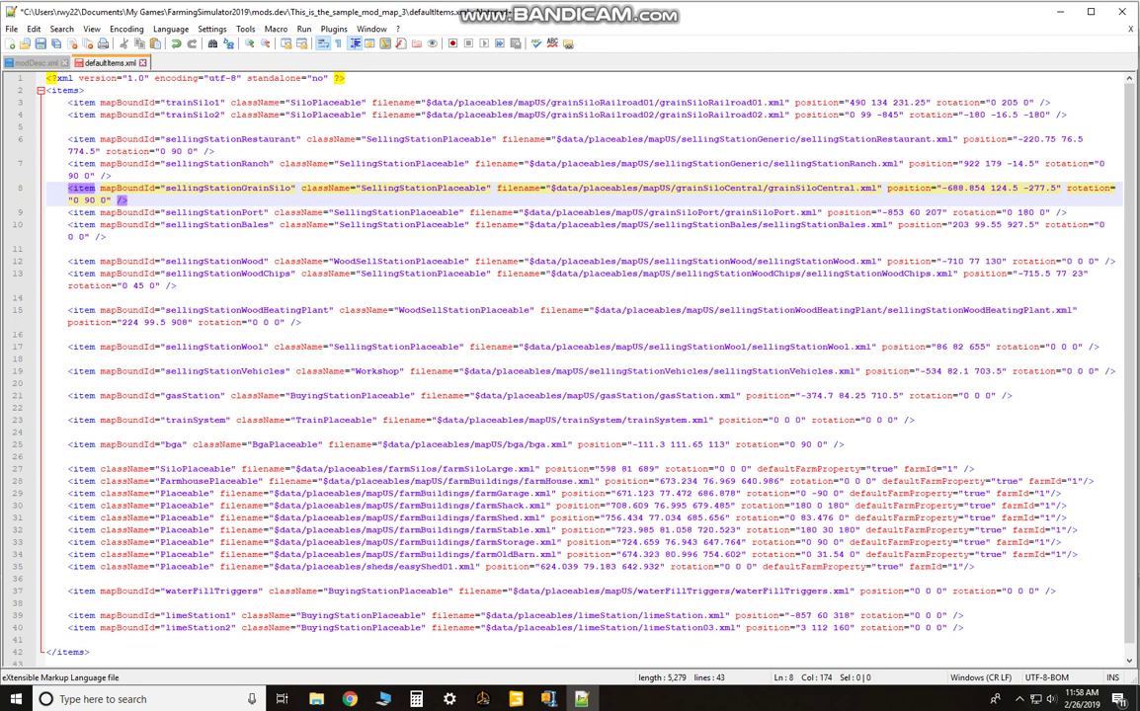
key("shift+Right")
key("shift+Right")
key("shift+Right")
key("shift+Right")
key("shift+Right")
key("ctrl+v")
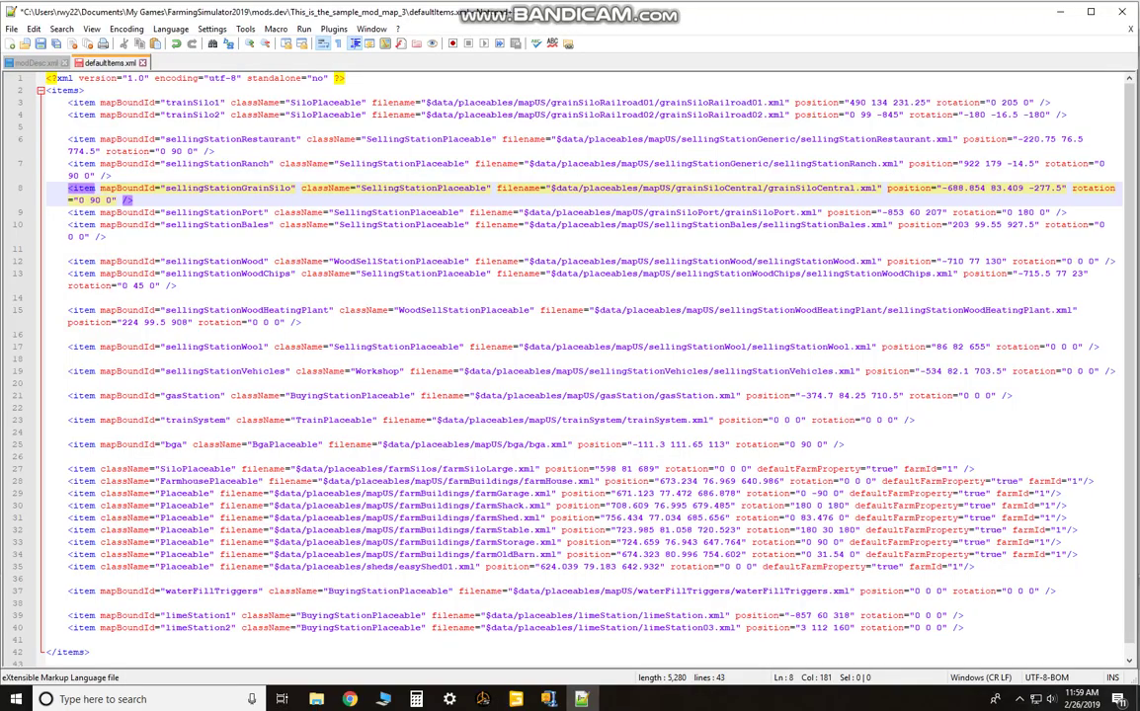
Copy the selling station's Translate Z from GIANTS Editor into the sellingStationGrainSilo position as its Z value, -254.614
key("alt+Tab")
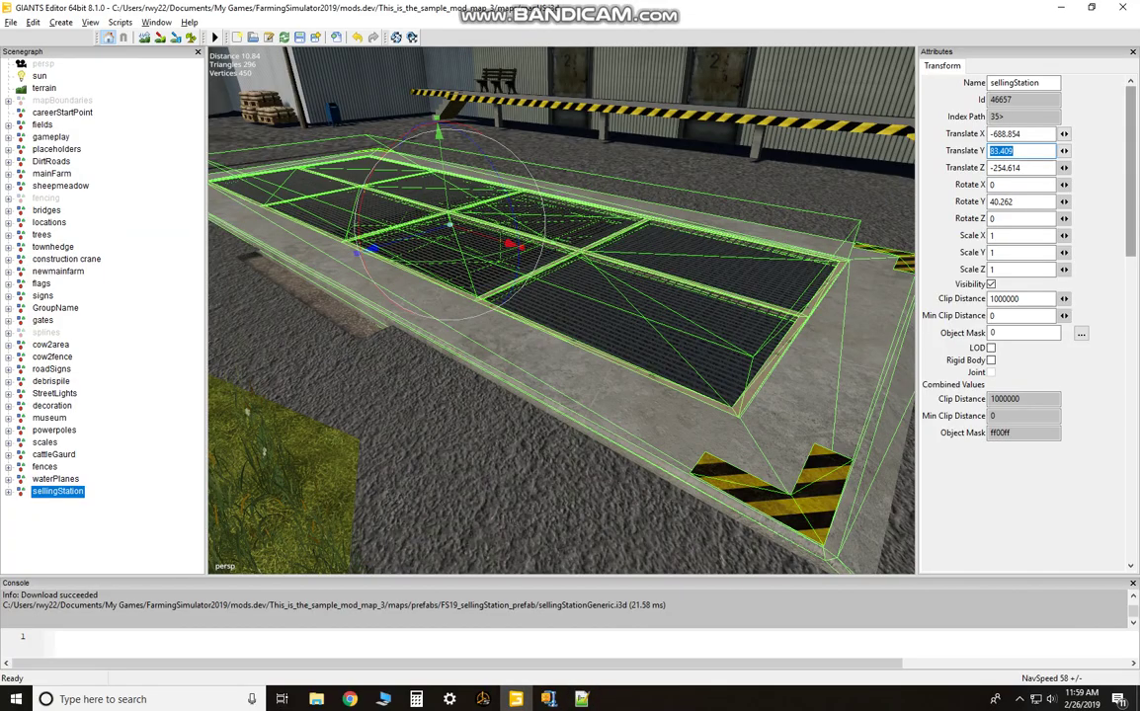
key("Tab")
key("ctrl+c")
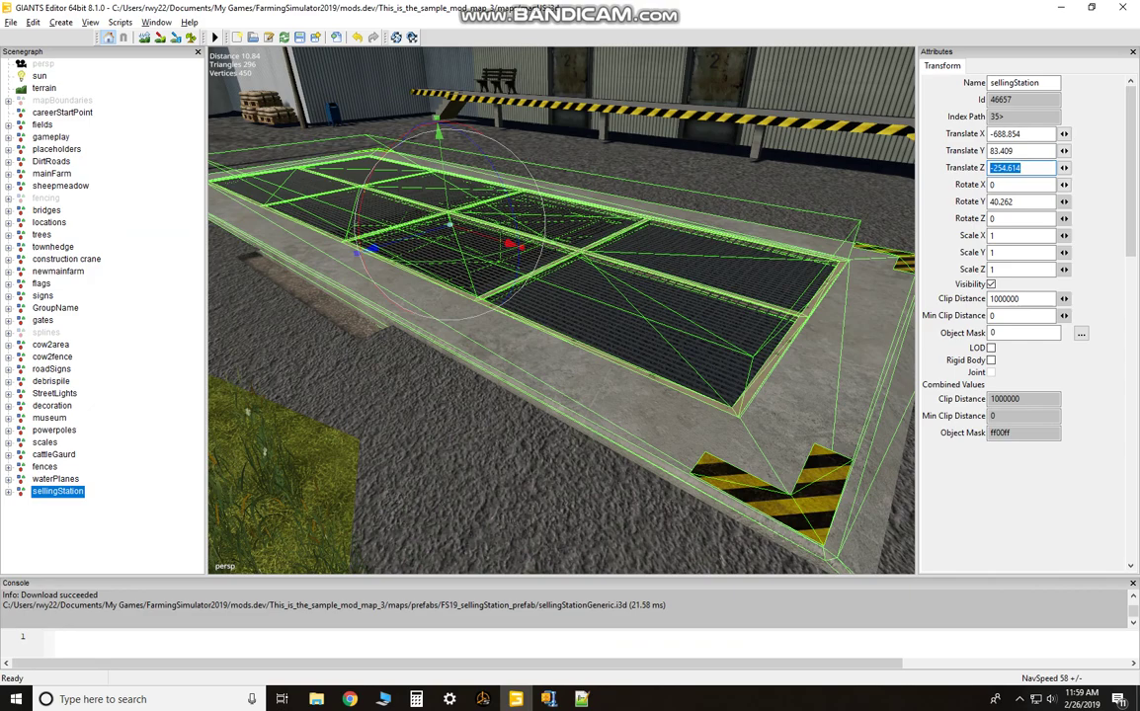
key("alt+Tab")
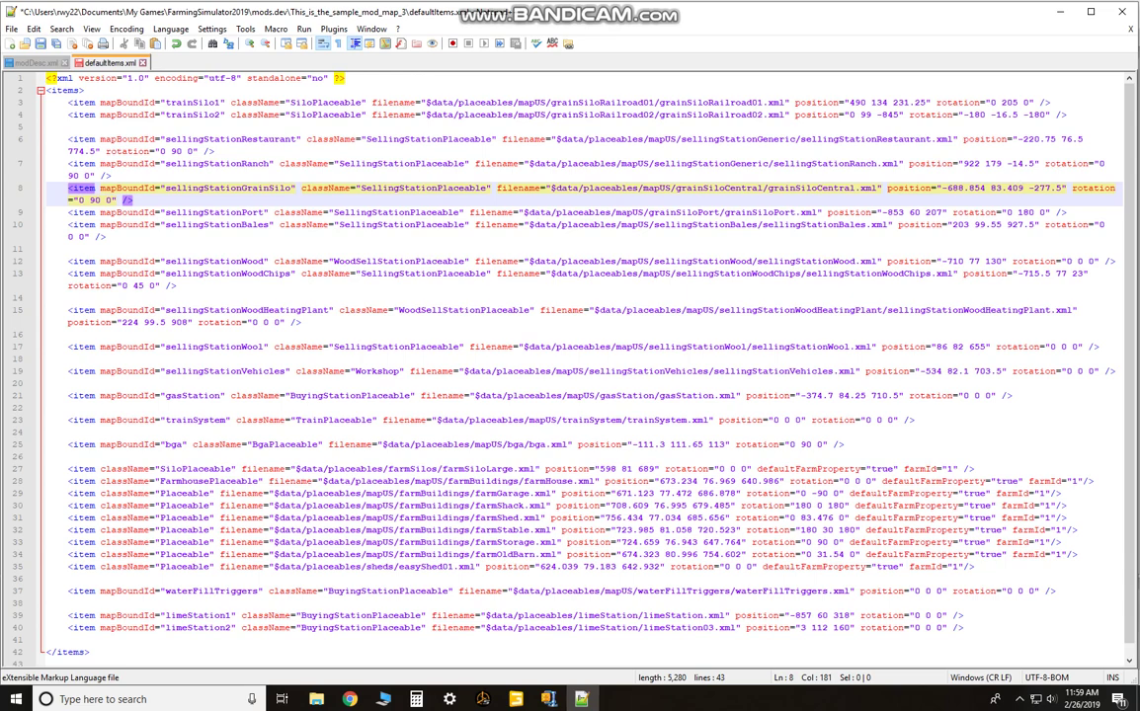
left_click_drag(1028, 188, 1062, 188)
key("ctrl+v")
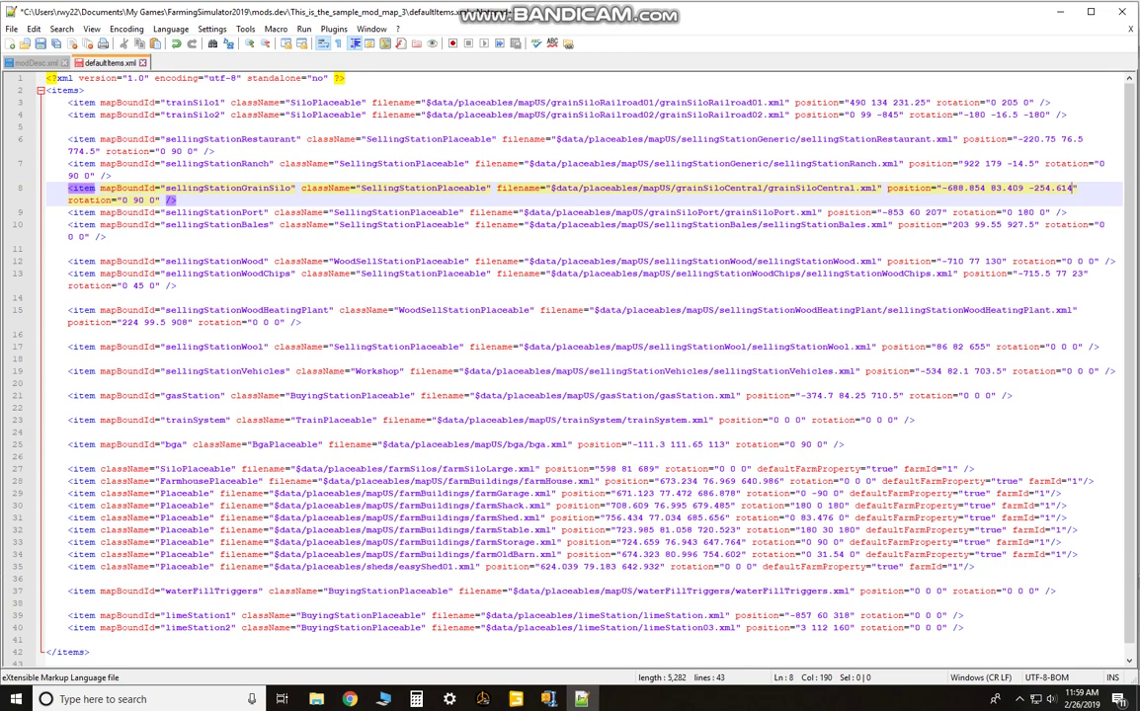
Copy the selling station's Rotate Y from GIANTS Editor into the sellingStationGrainSilo rotation as its Y value, 40.262, and save defaultItems.xml
left_click(94, 200)
key("alt+Tab")
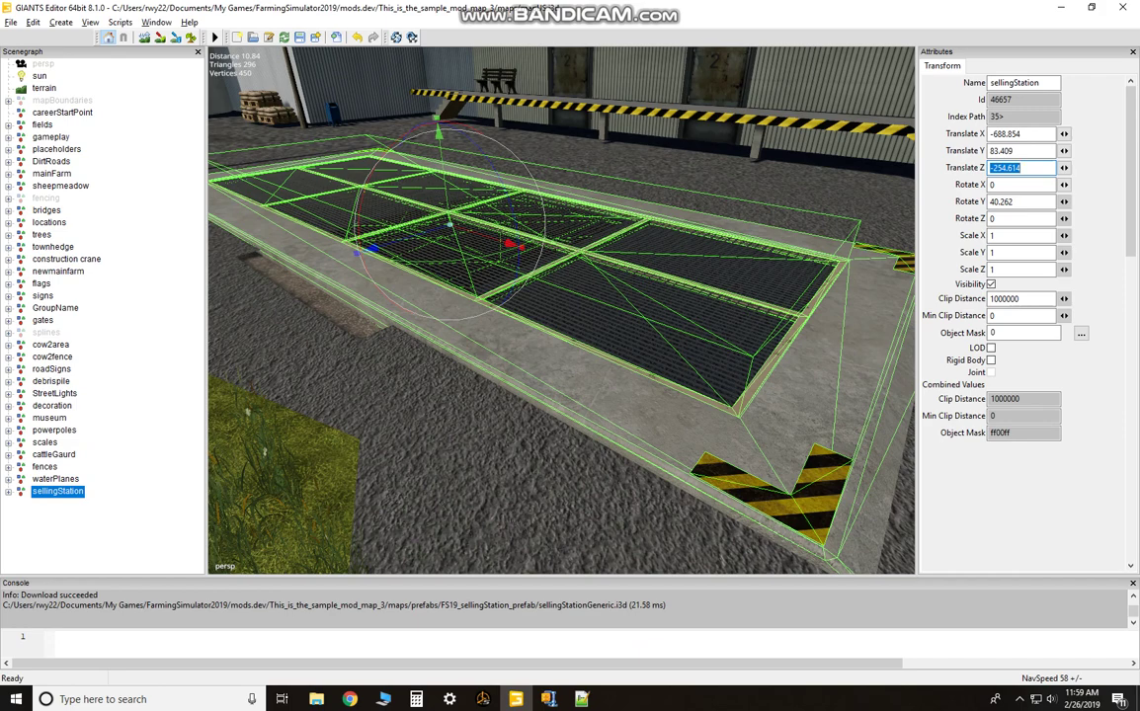
left_click_drag(1022, 202, 989, 202)
key("ctrl+c")
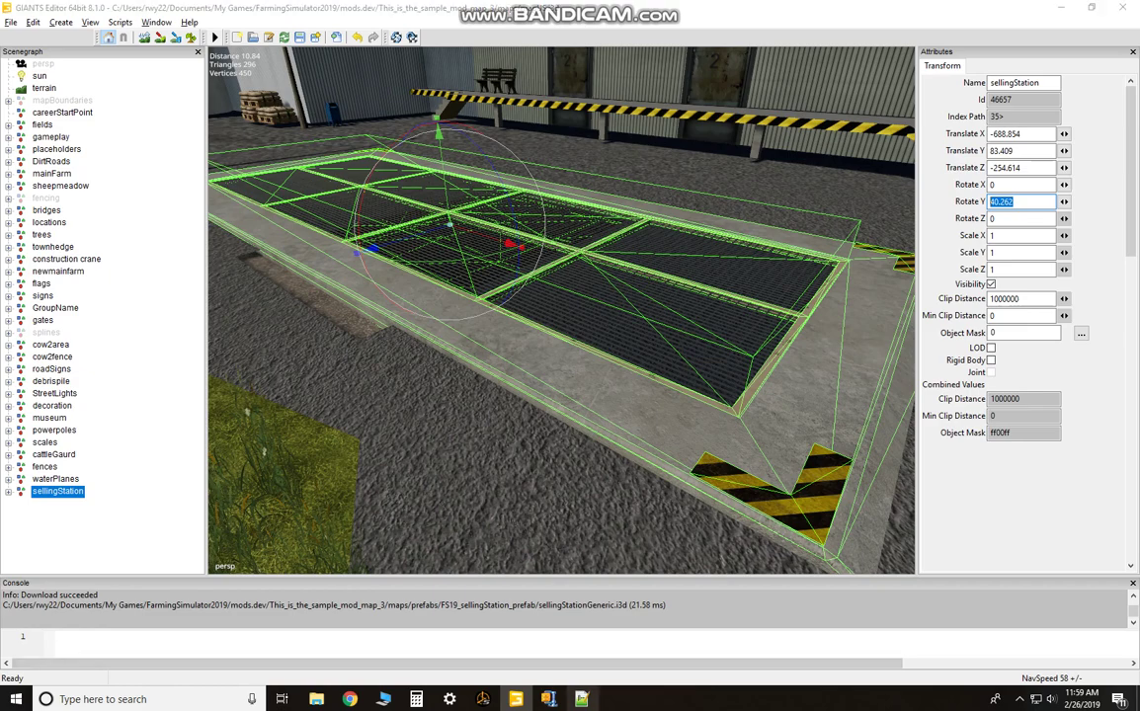
left_click(581, 698)
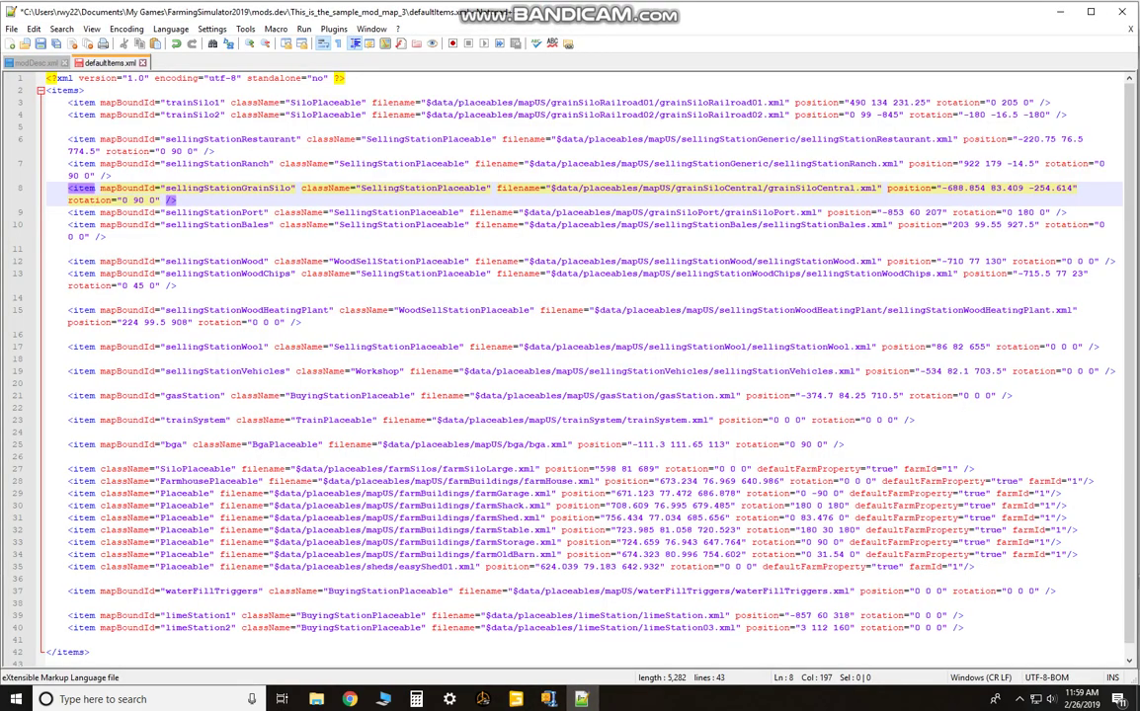
double_click(138, 200)
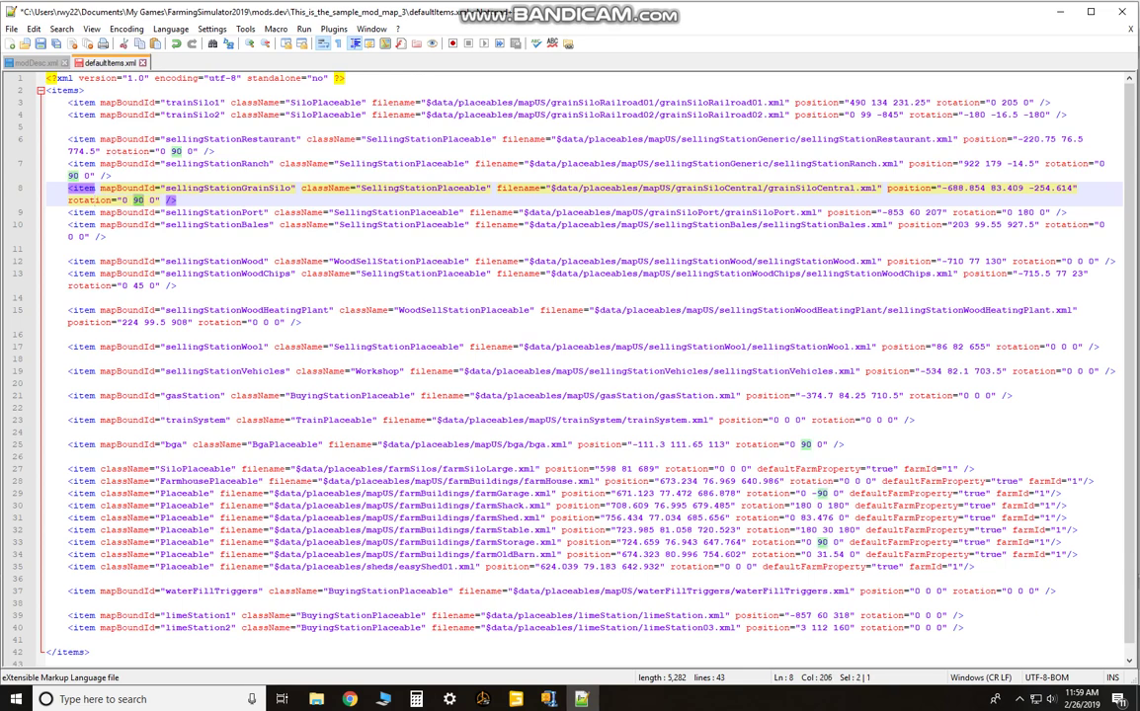
key("ctrl+v")
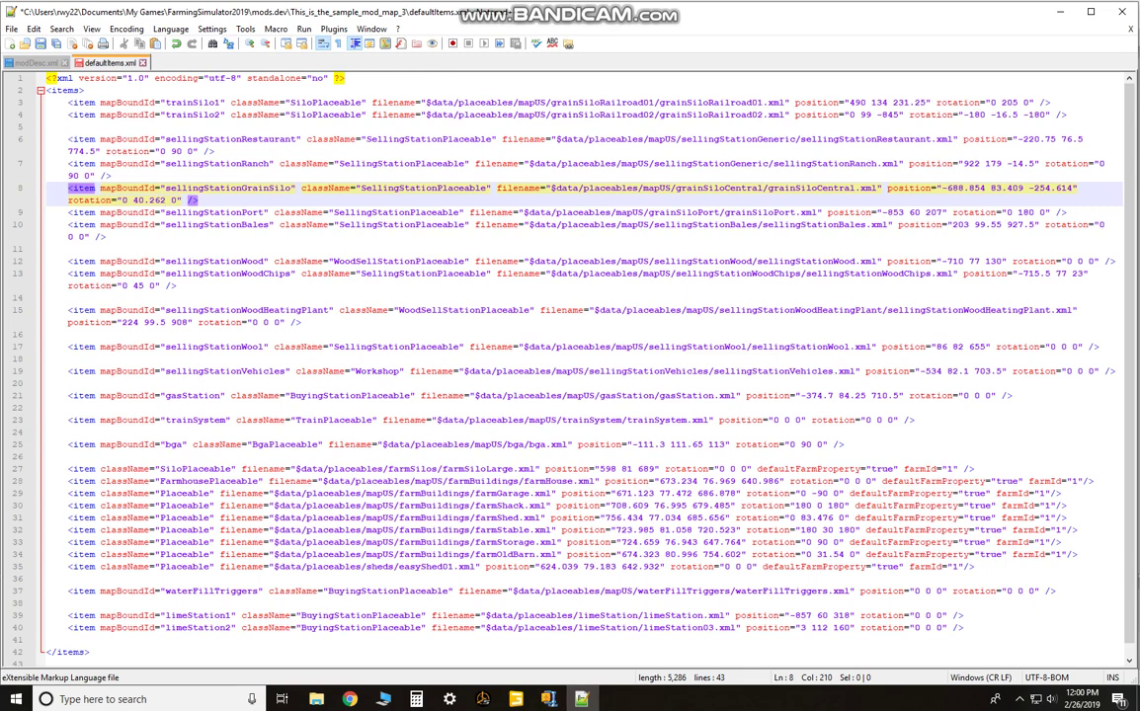
key("ctrl+s")
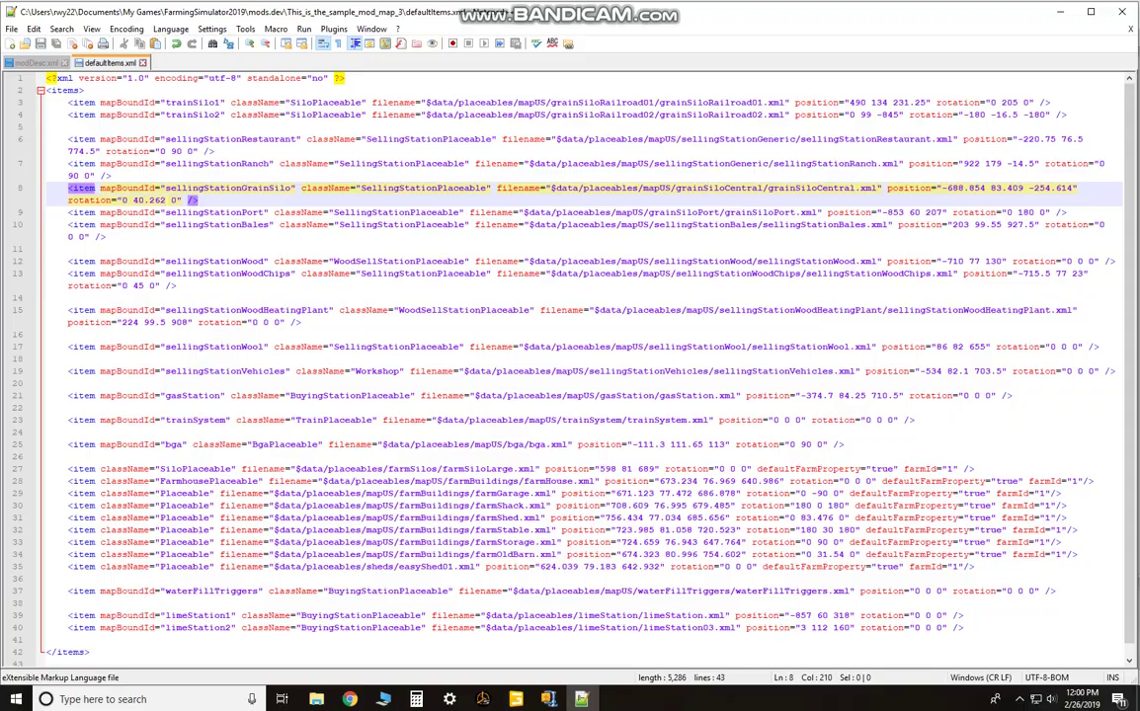
Return to GIANTS Editor and delete the placed sellingStation object from the map
key("alt+Tab")
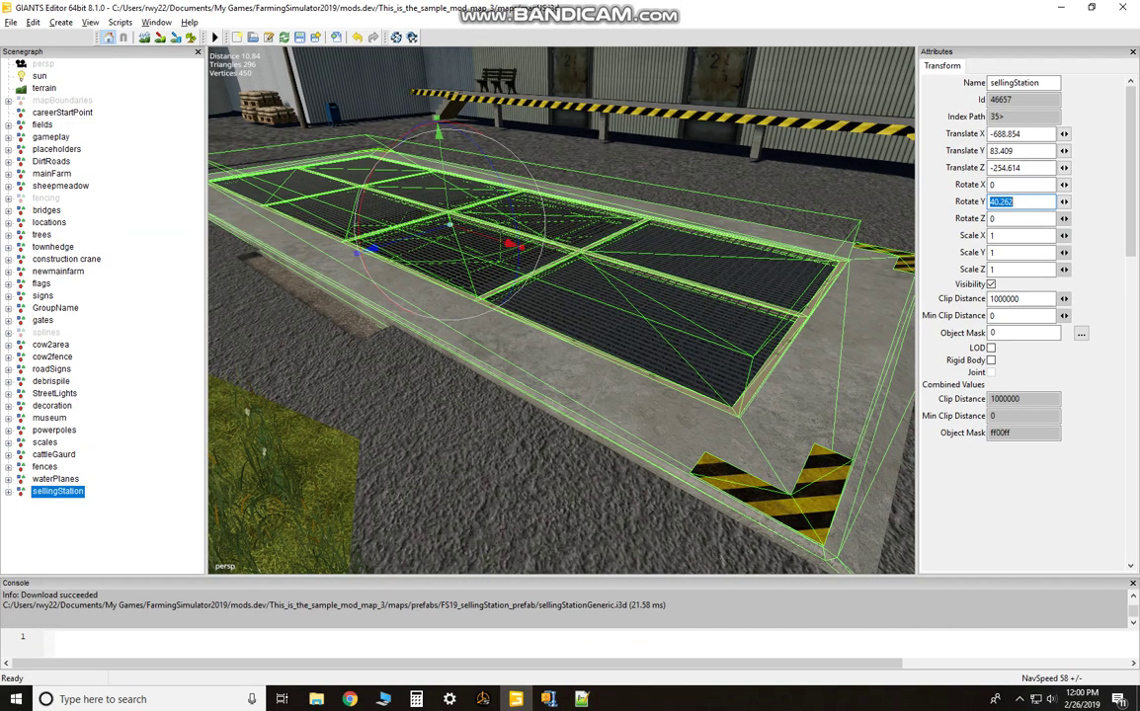
scroll(561, 311, "down", 5)
scroll(561, 310, "up", 3)
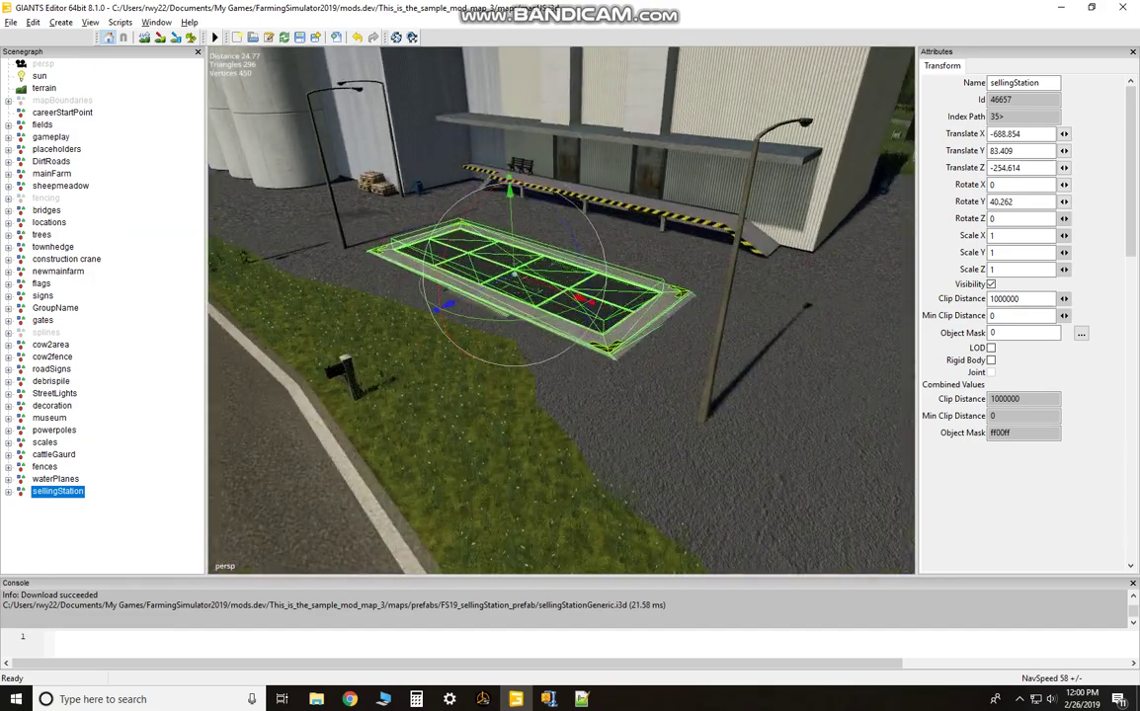
scroll(561, 310, "down", 2)
left_click_drag(561, 310, 515, 285, "alt")
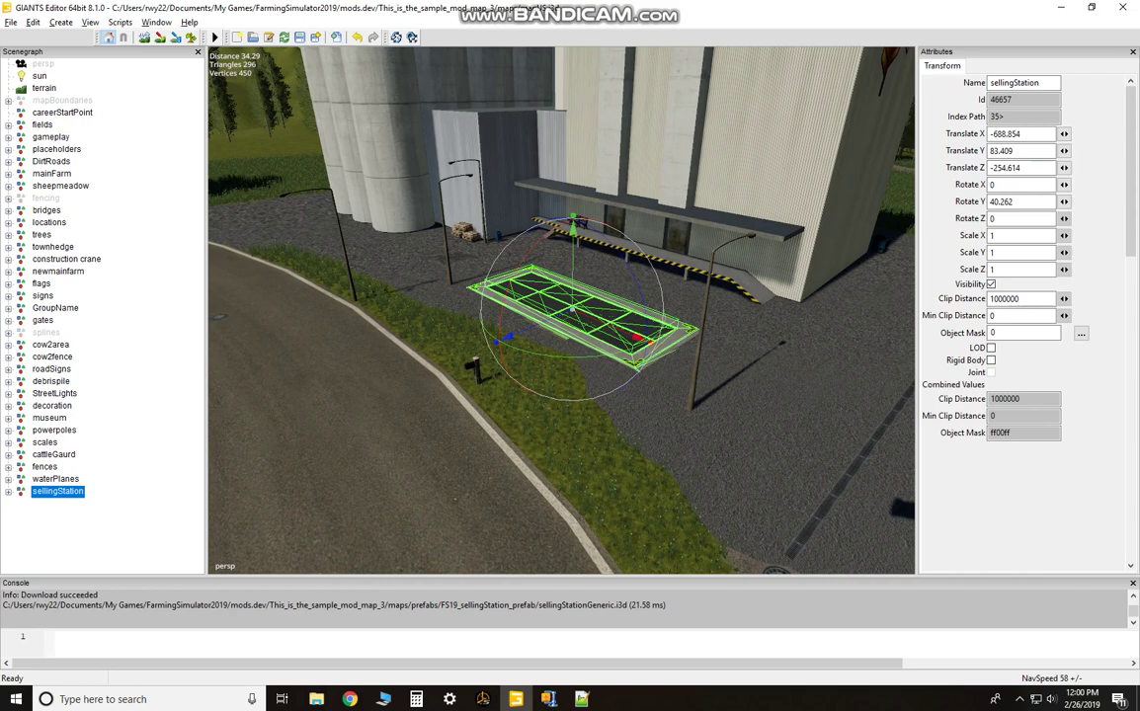
left_click(582, 700)
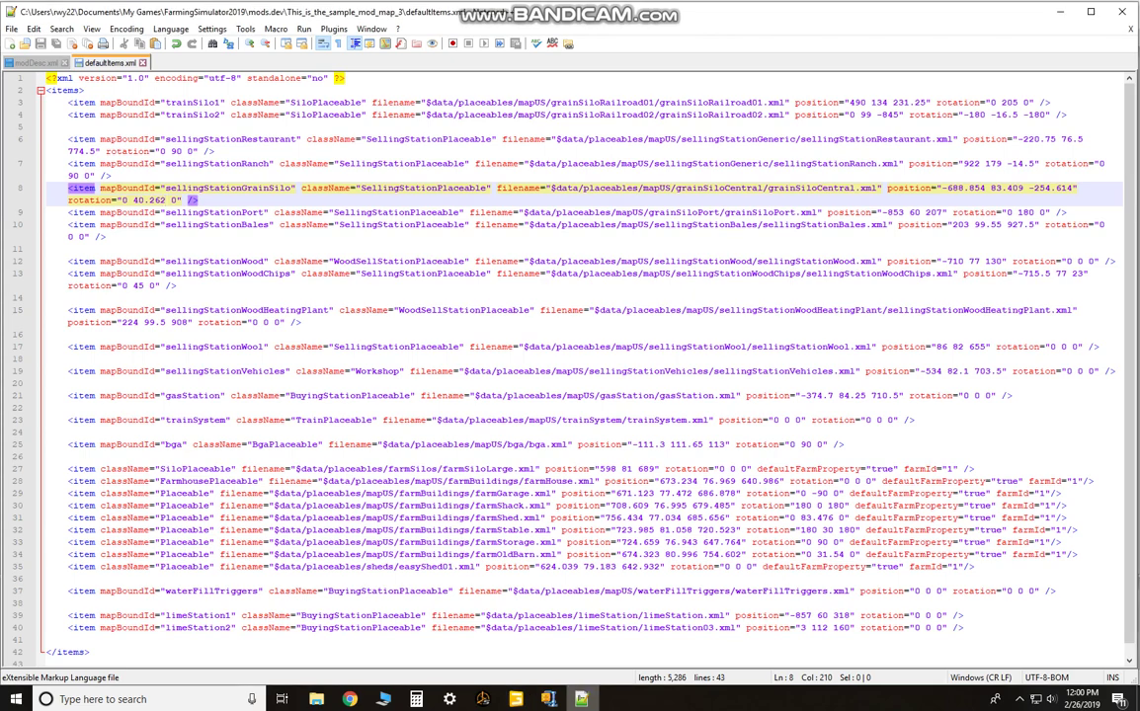
key("alt+Tab")
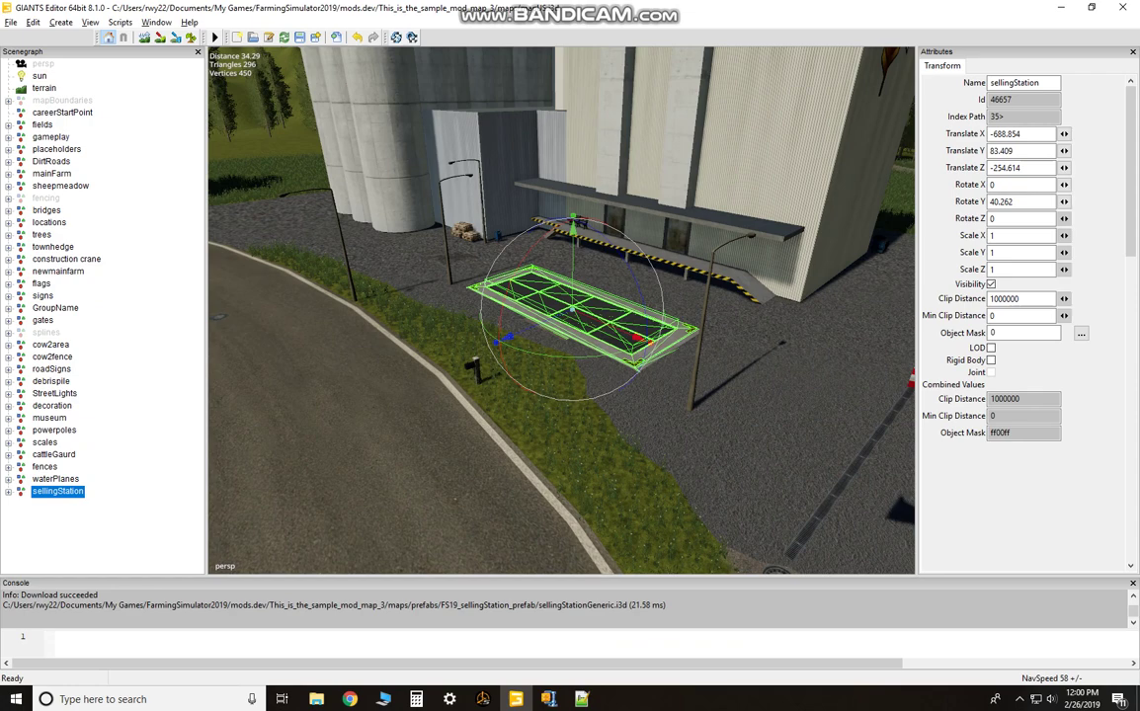
key("Delete")
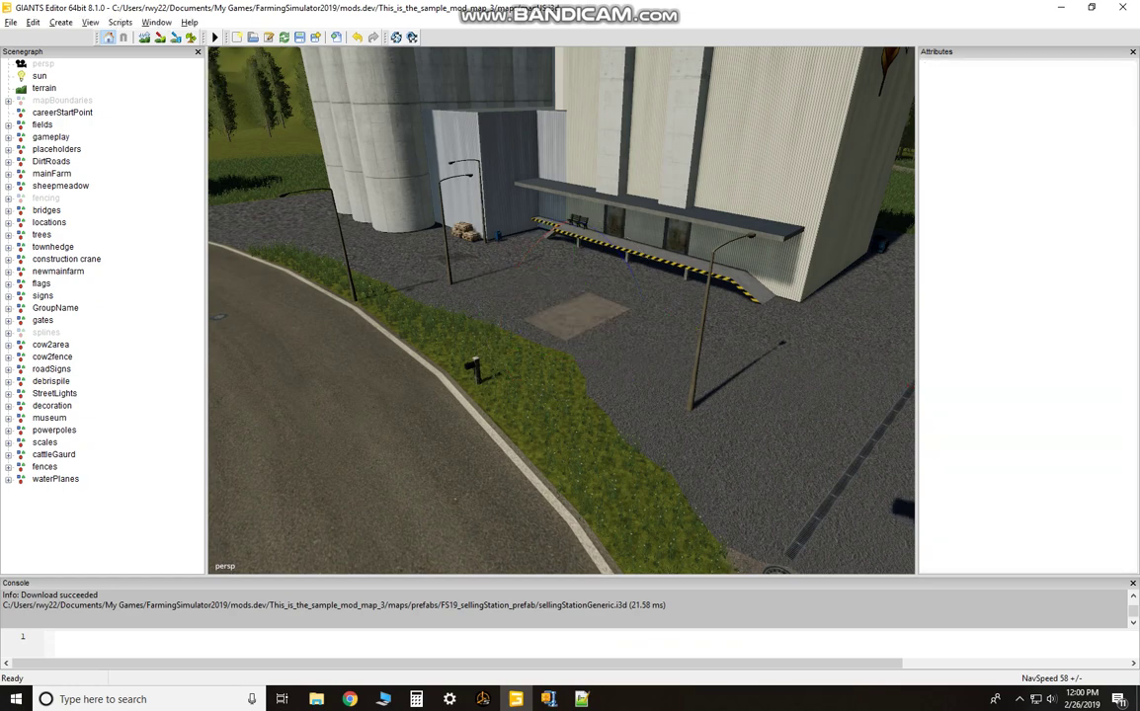